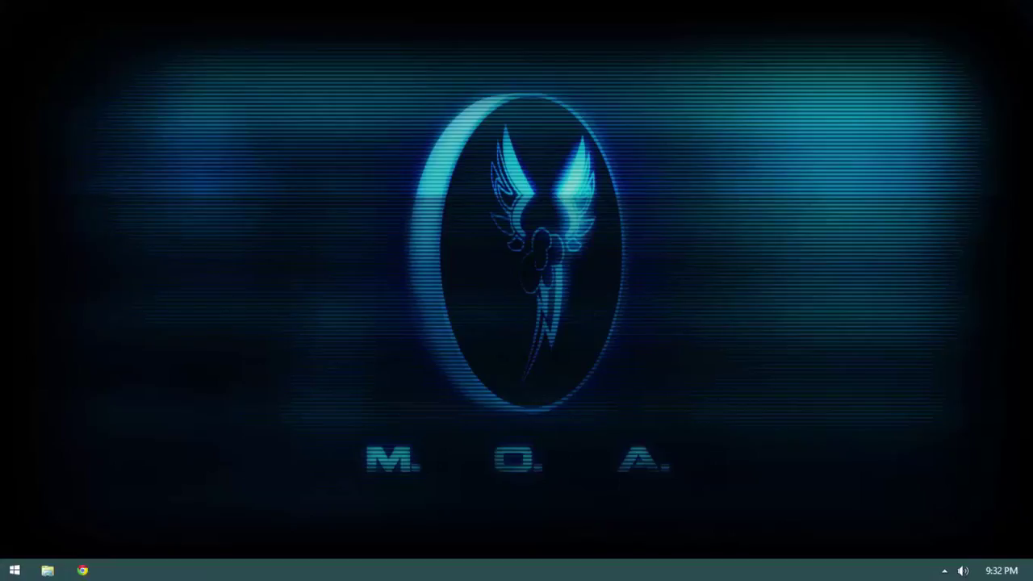
- Open Chrome in a maximized window and search Google for "jdk"
right_click(669, 28)
left_click(337, 132)
left_click(82, 569)
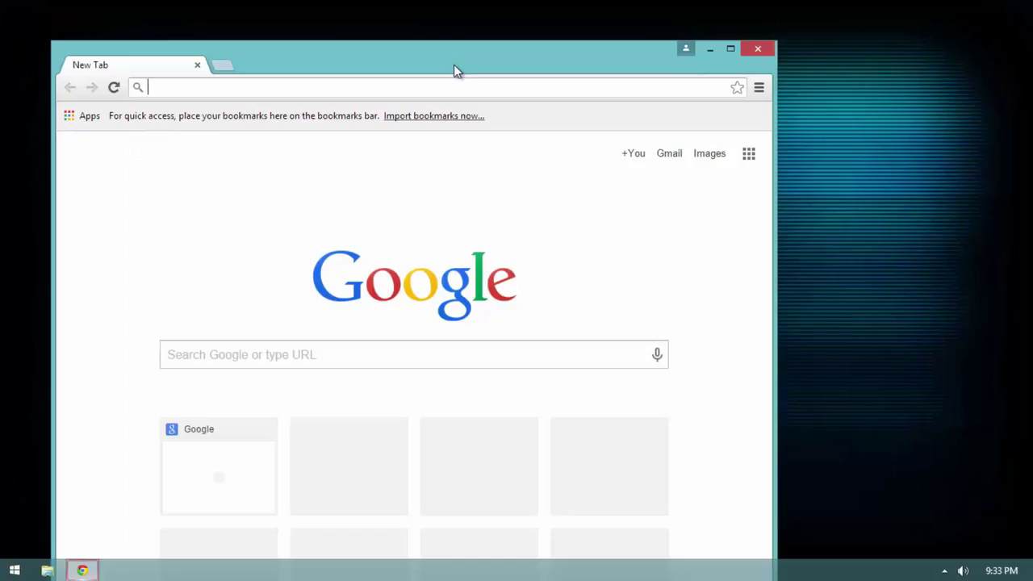
double_click(454, 69)
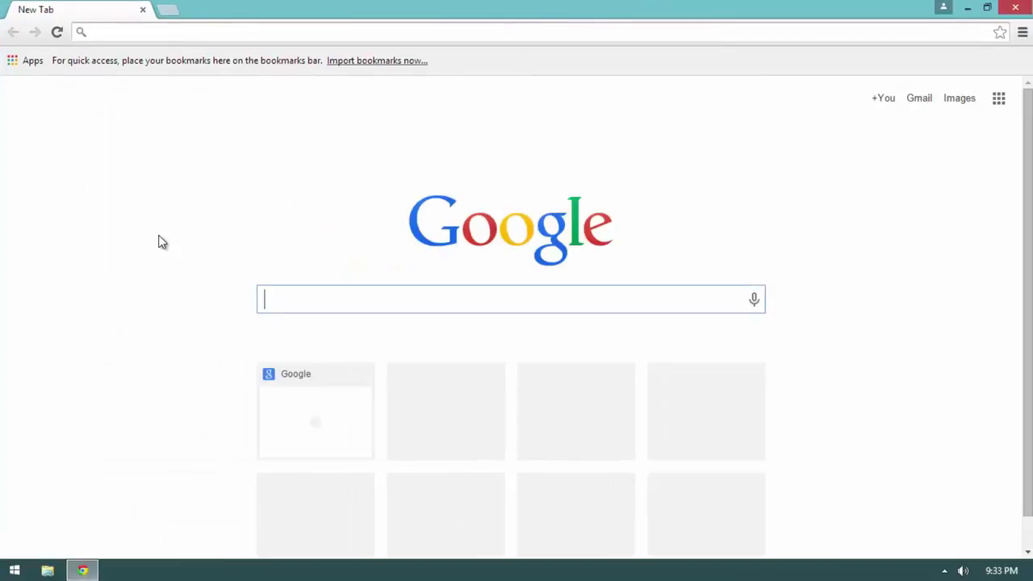
type("jdk")
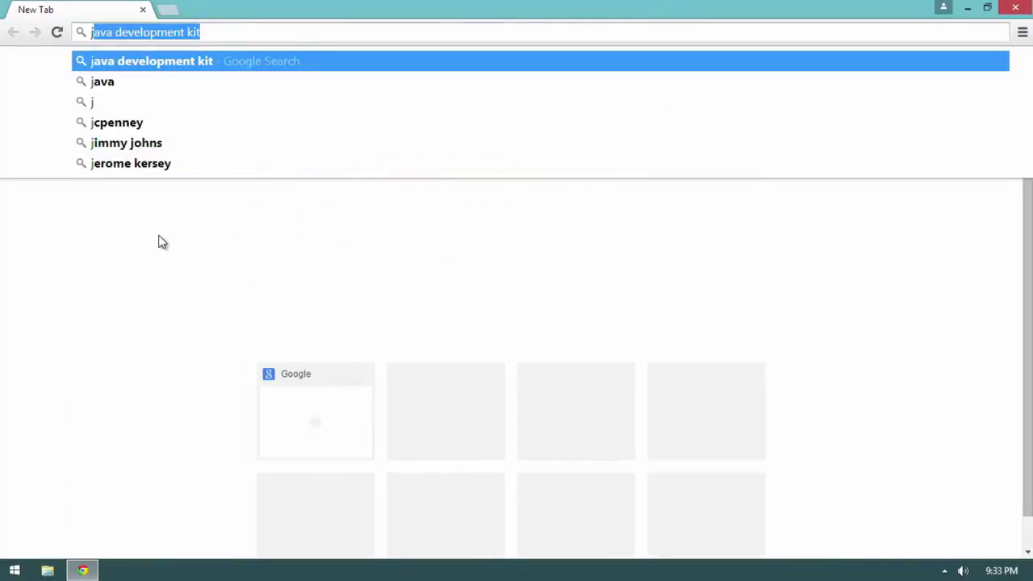
key("Return")
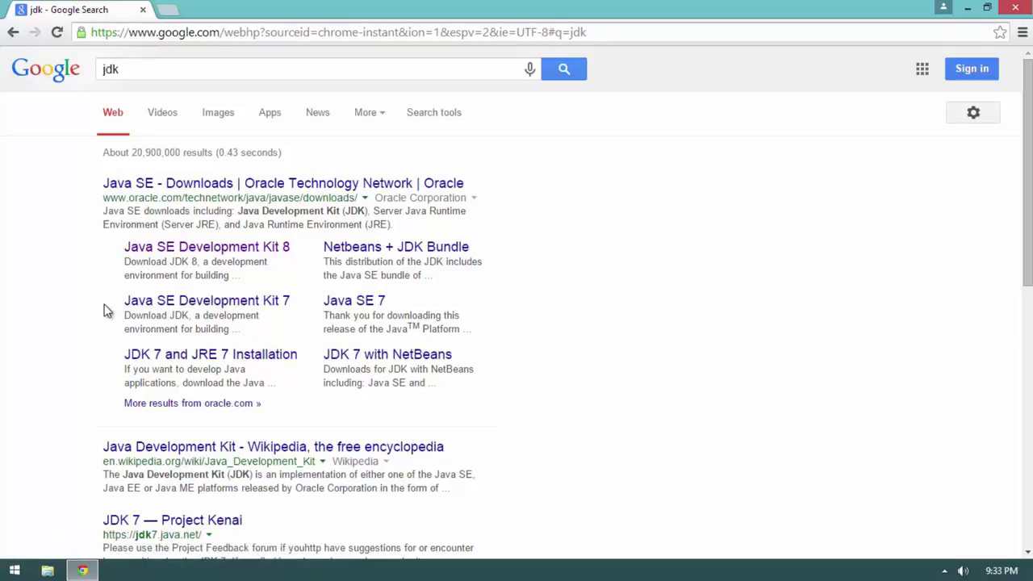
- Open the Java SE Development Kit 7 page on oracle.com from the search results
mouse_move(121, 308)
left_mouse_down()
mouse_move(300, 304)
mouse_move(124, 300)
left_mouse_up()
left_click(301, 306)
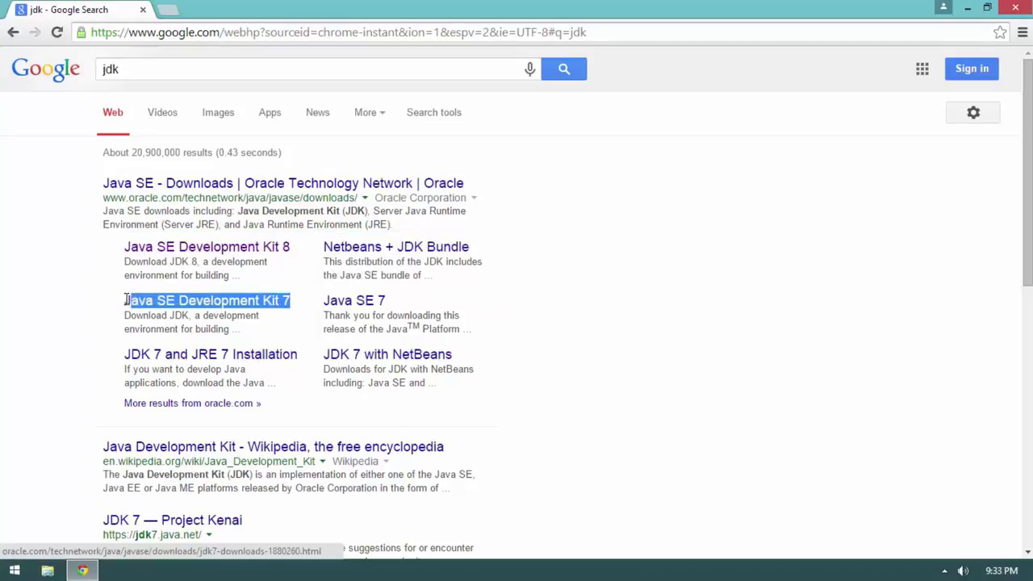
left_click(73, 284)
left_click(190, 311)
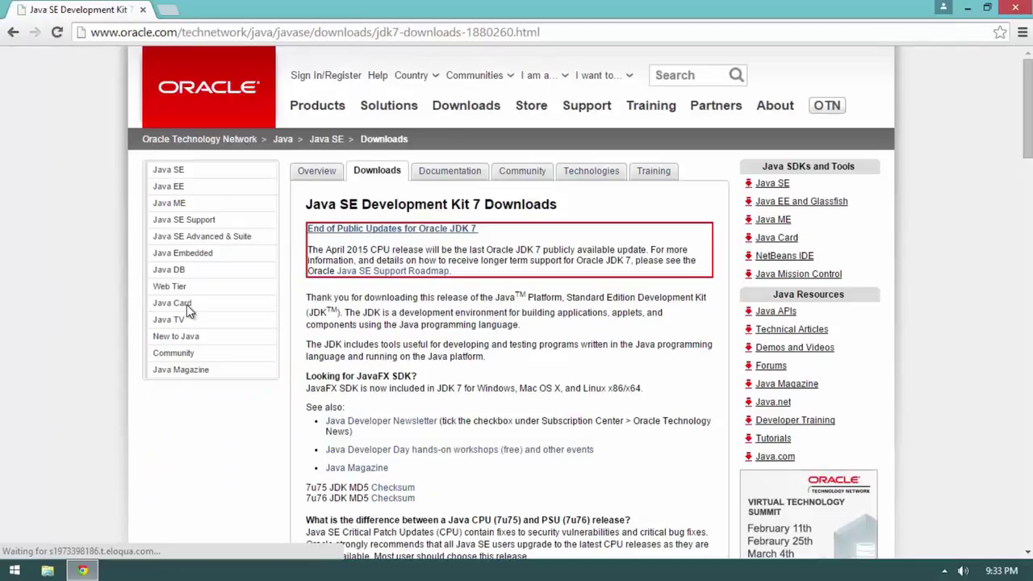
- Accept the license agreement for Java SE Development Kit 7u75 on the downloads page
middle_click(519, 255)
scroll(522, 272, "down", 3)
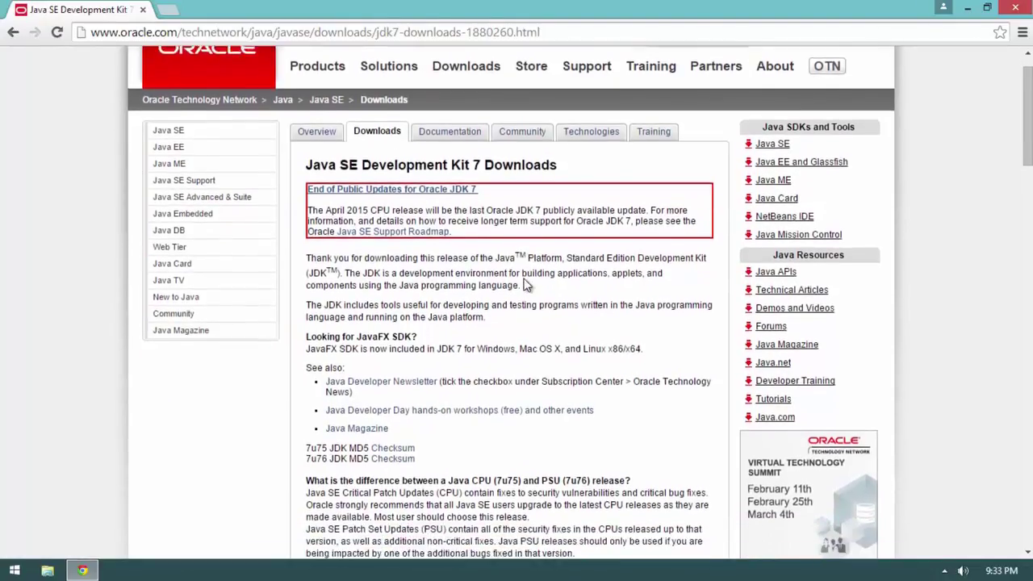
scroll(523, 285, "down", 5)
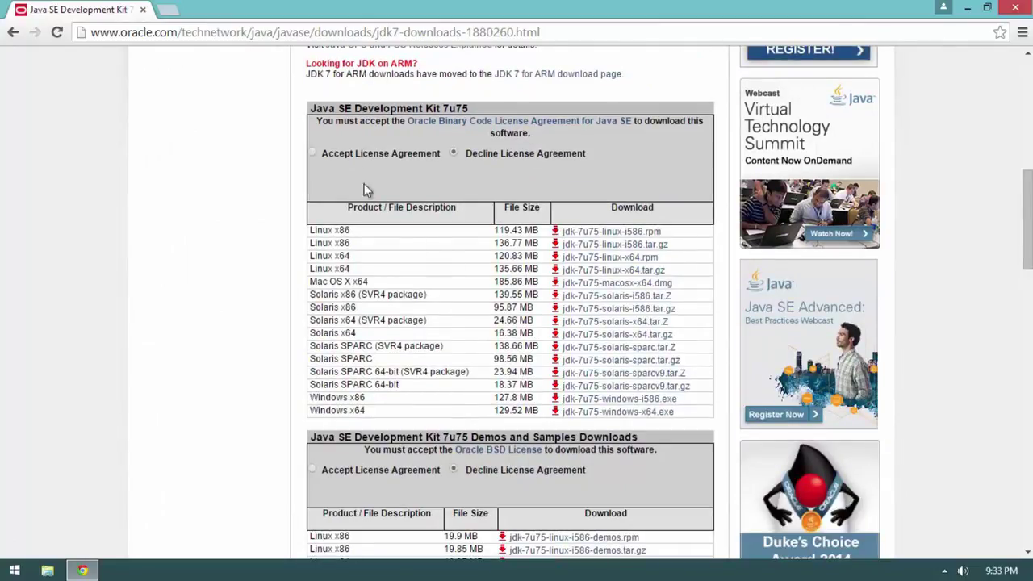
left_click_drag(312, 107, 466, 105)
left_click(465, 105)
left_click(314, 154)
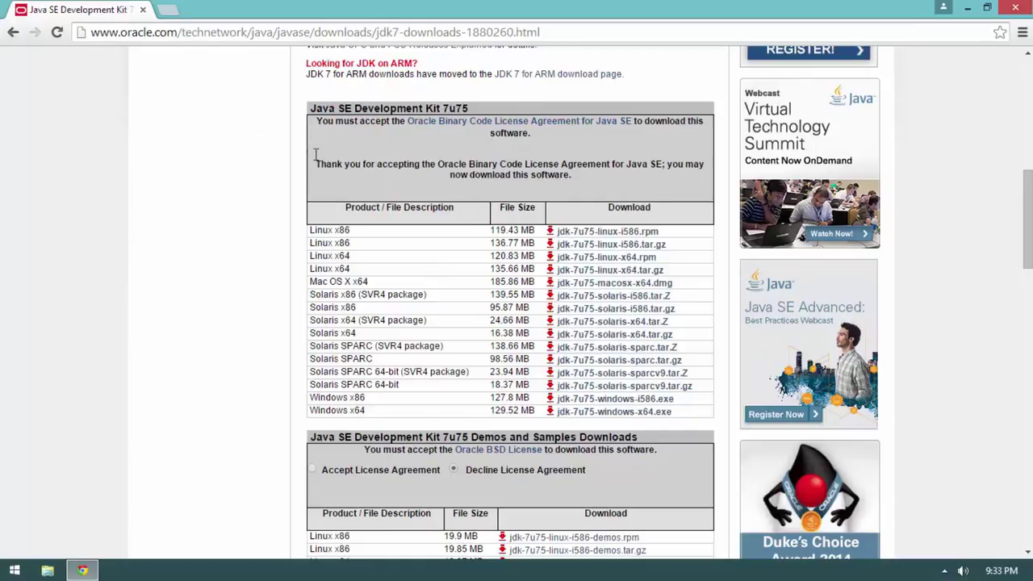
- Download the Windows x64 installer, jdk-7u75-windows-x64.exe, from the Java SE Development Kit 7u75 table
middle_click(394, 249)
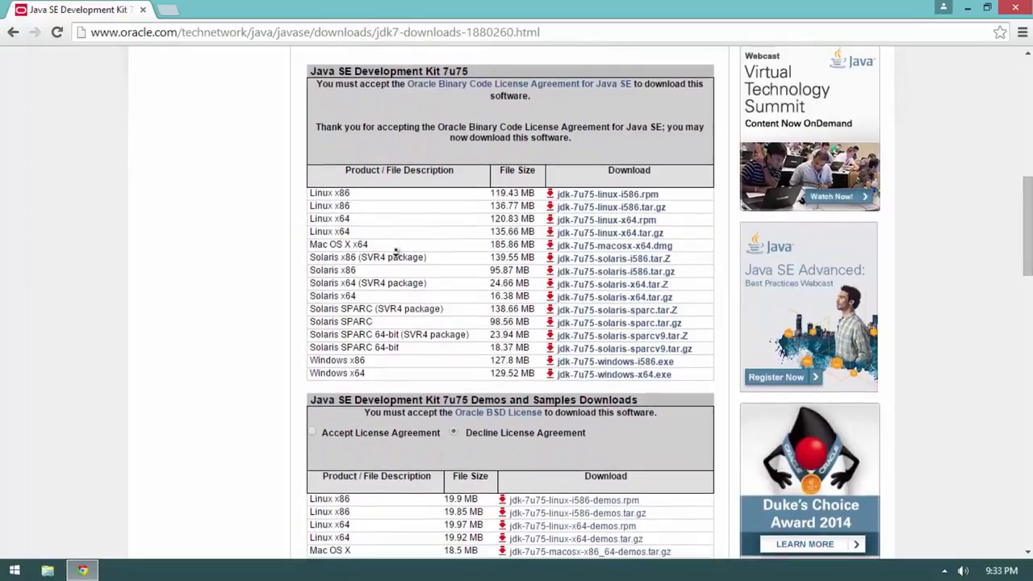
left_click(395, 255)
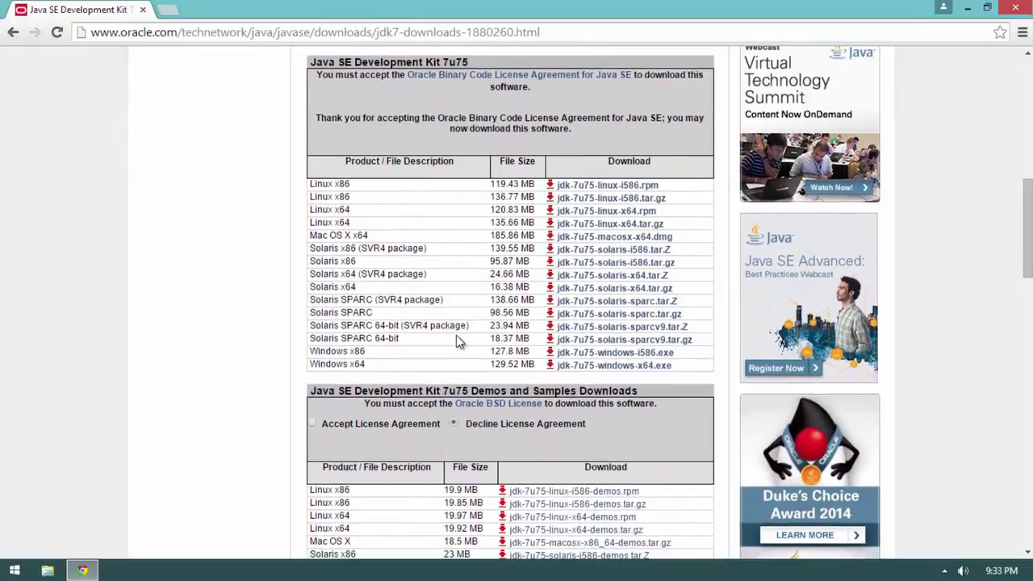
left_click(560, 365)
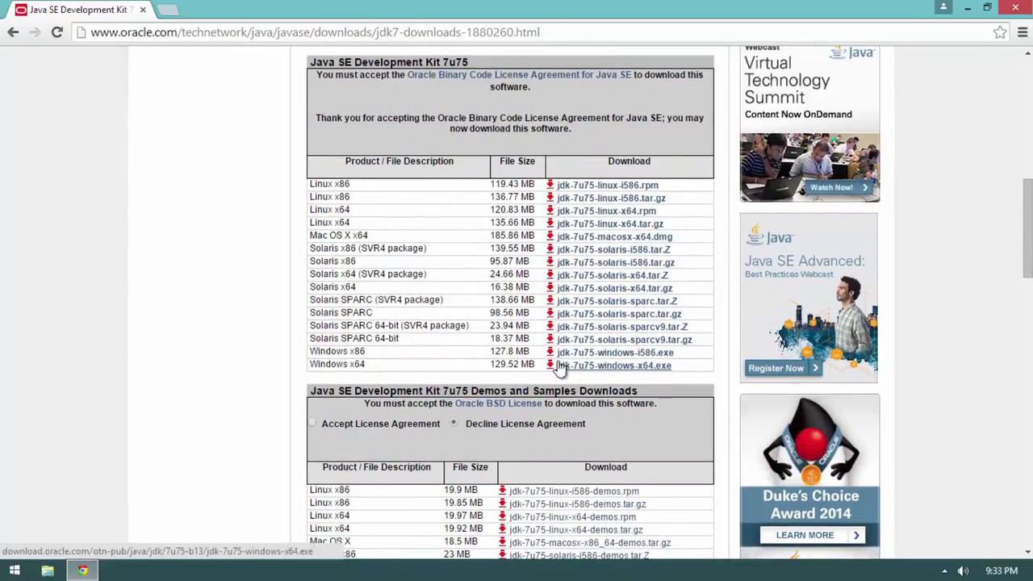
right_click(442, 321)
left_click(443, 321)
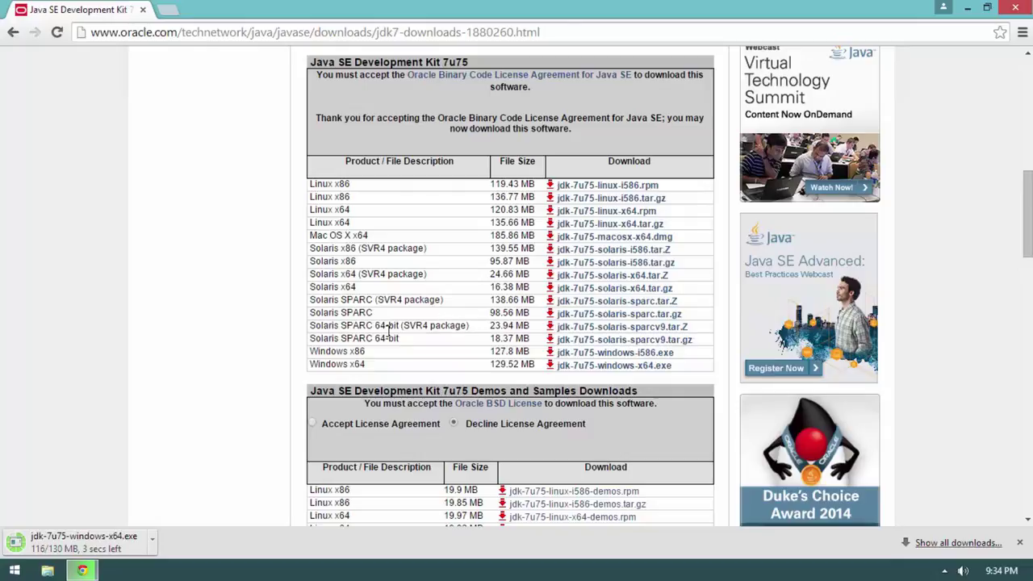
right_click(213, 313)
left_click(205, 314)
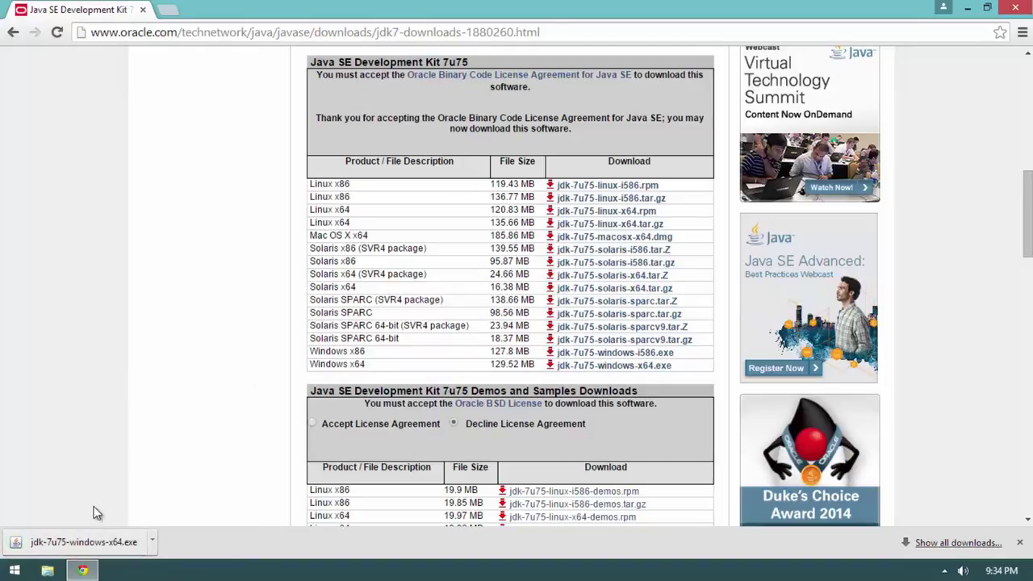
- Run the downloaded JDK installer and continue past its welcome page to the optional features
left_click(105, 547)
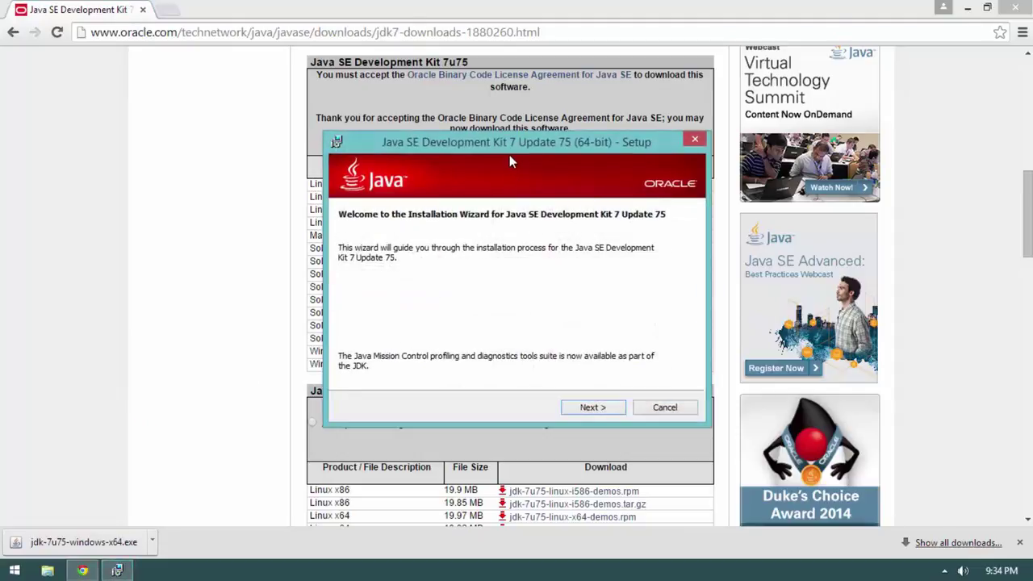
left_click_drag(509, 155, 490, 144)
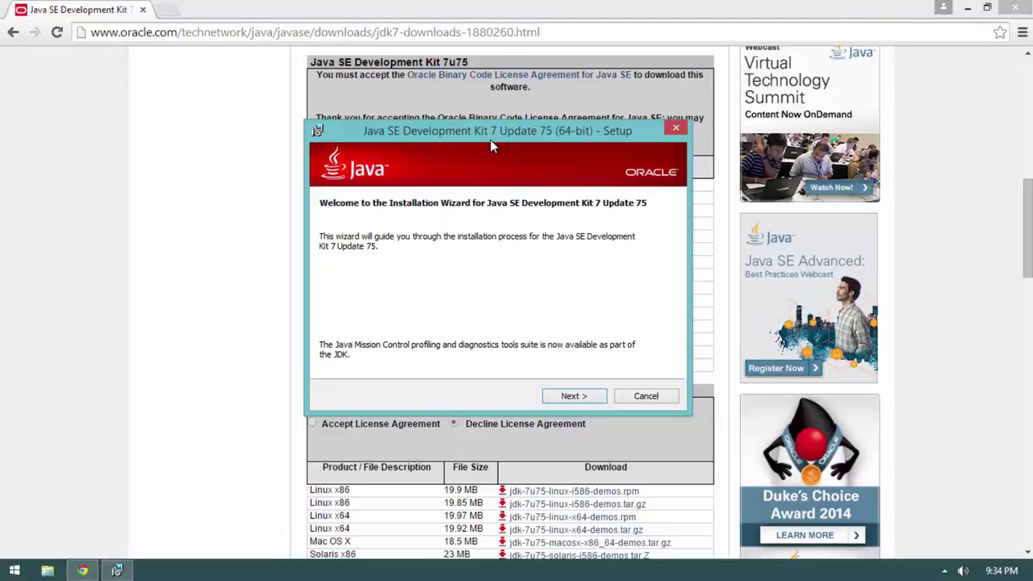
left_click(568, 396)
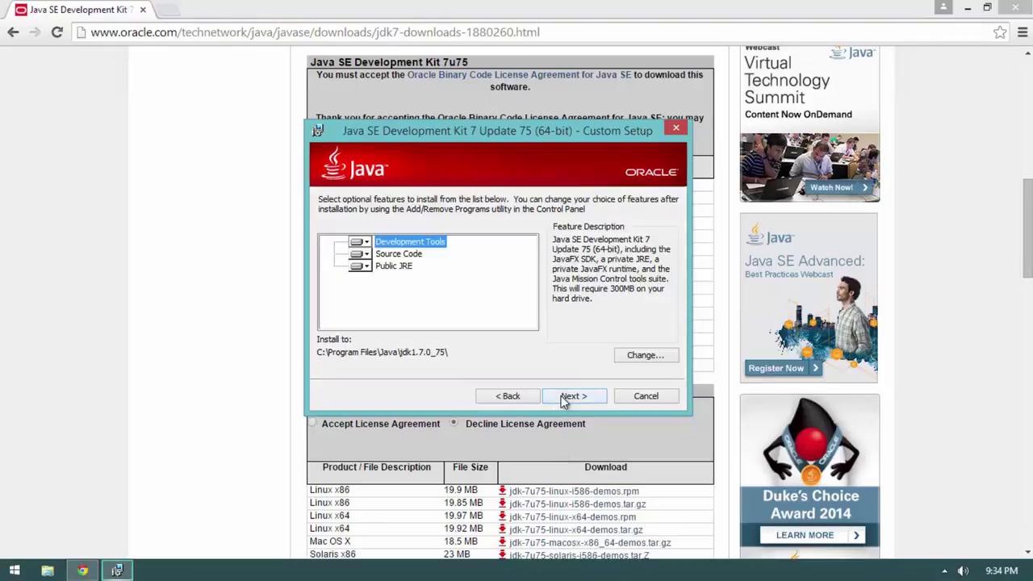
- Install the JDK with Development Tools, Source Code and Public JRE in the default folders, and close the finished setup
left_click(416, 257)
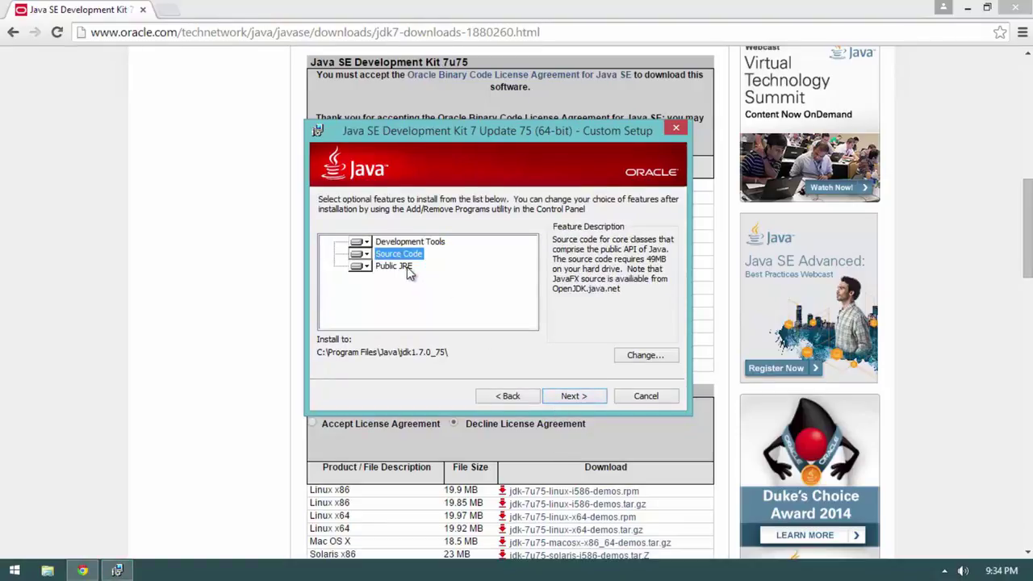
left_click(405, 266)
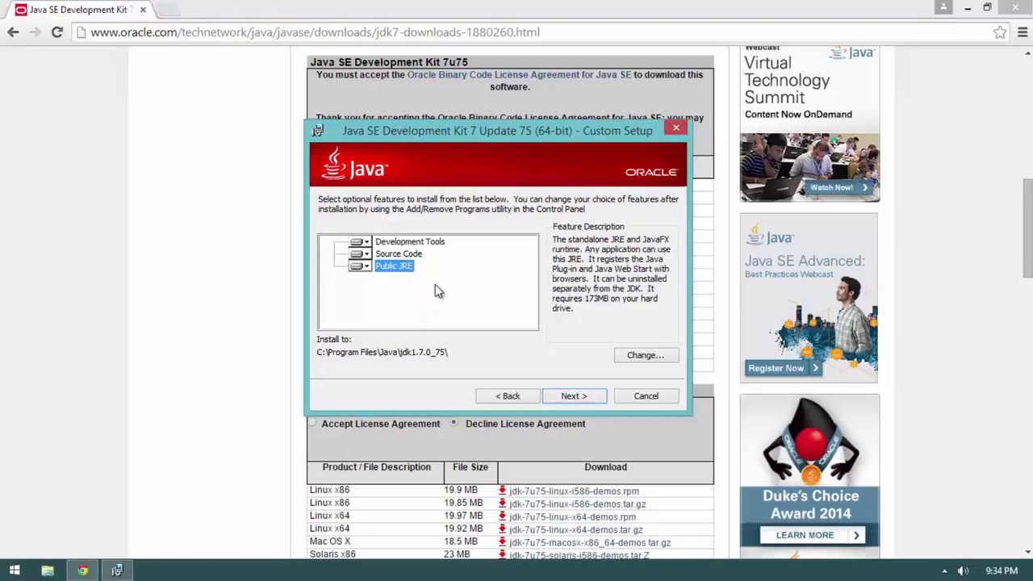
left_click(581, 402)
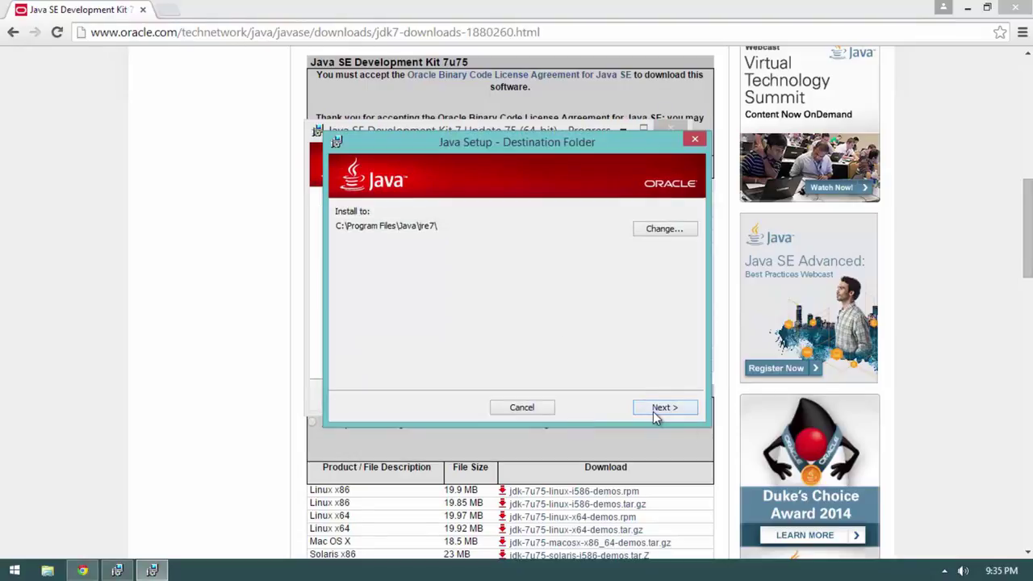
left_click(655, 412)
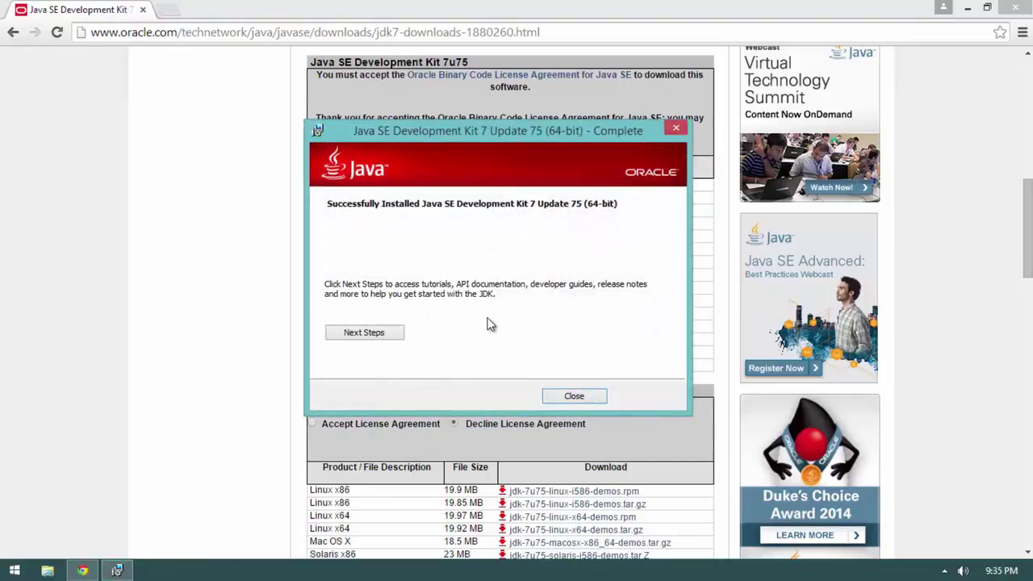
left_click(564, 396)
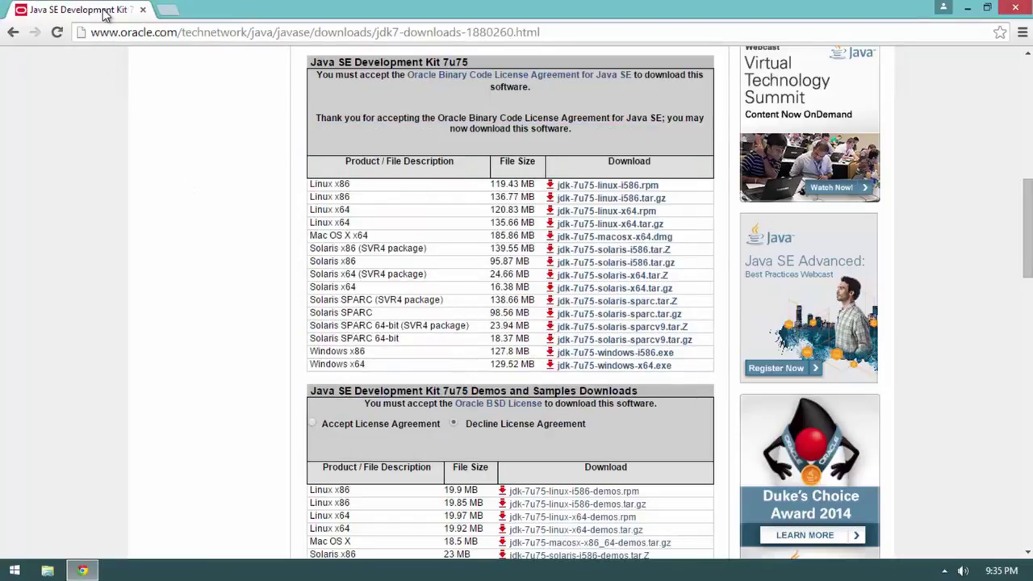
- Close the JDK download page and return to the empty desktop
left_click(143, 10)
right_click(239, 100)
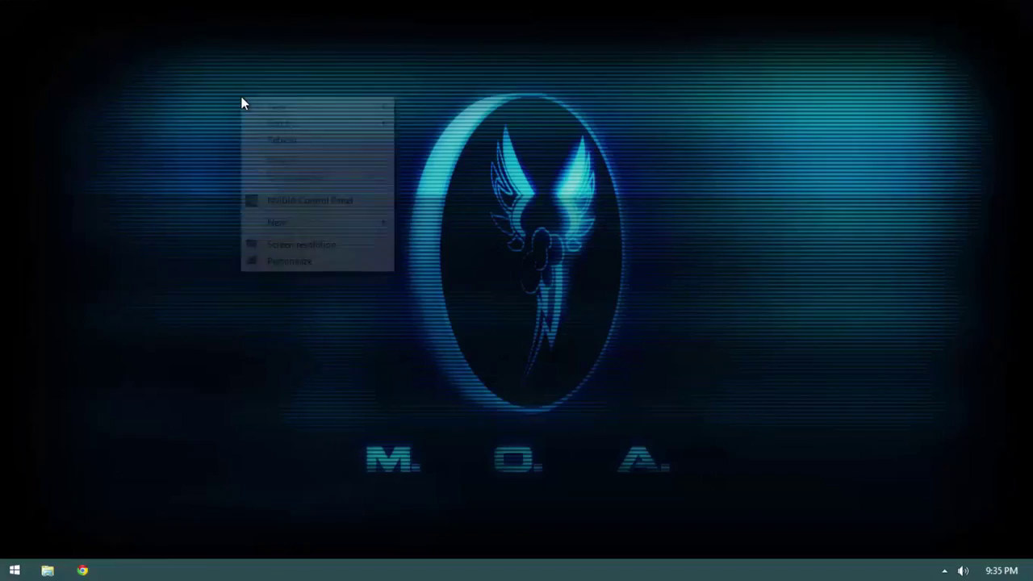
key("Escape")
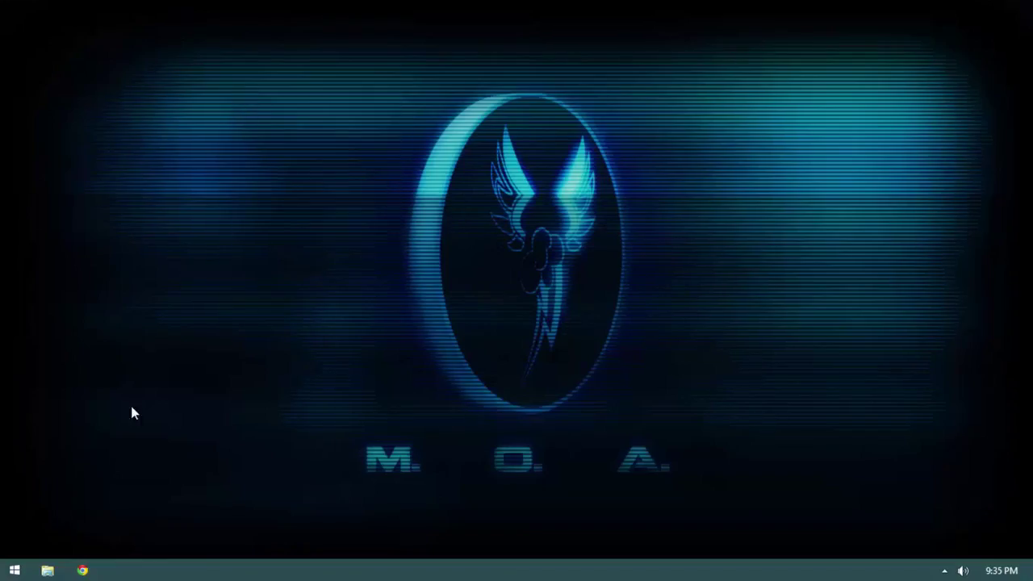
- Examine the installed jdk1.7.0_75 folder under C:\Program Files\Java, and close File Explorer
left_click(48, 569)
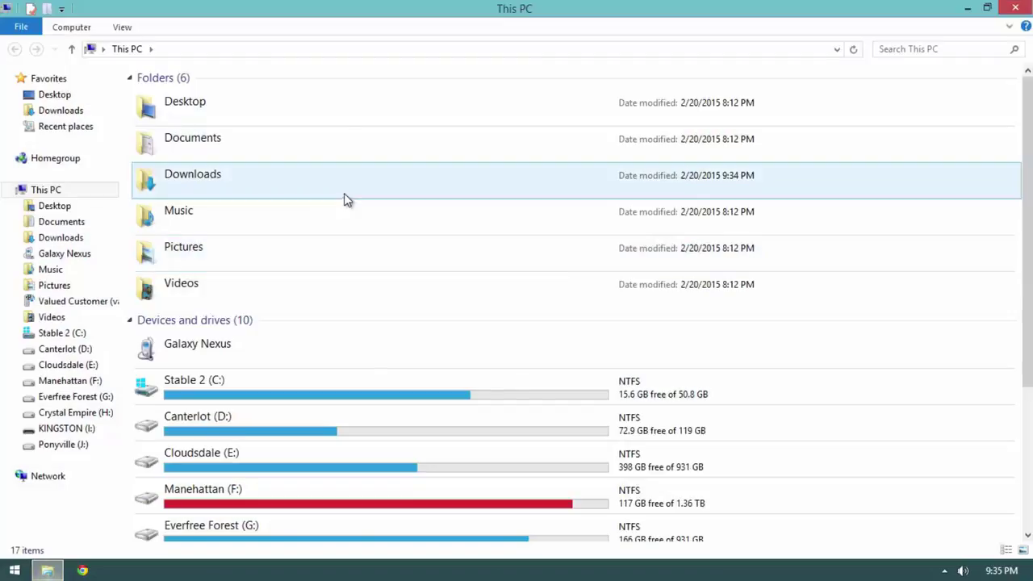
double_click(368, 377)
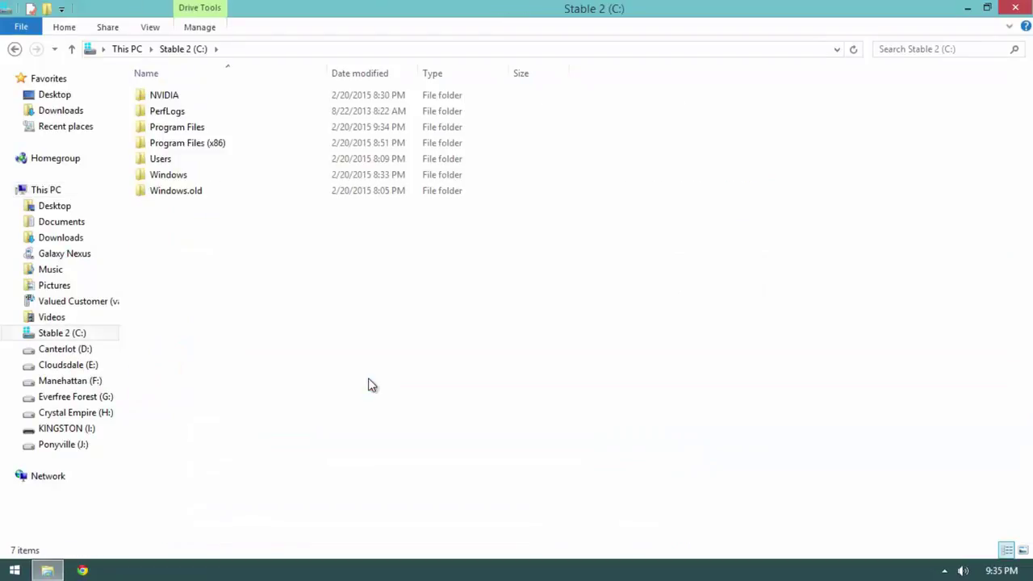
double_click(303, 121)
double_click(310, 148)
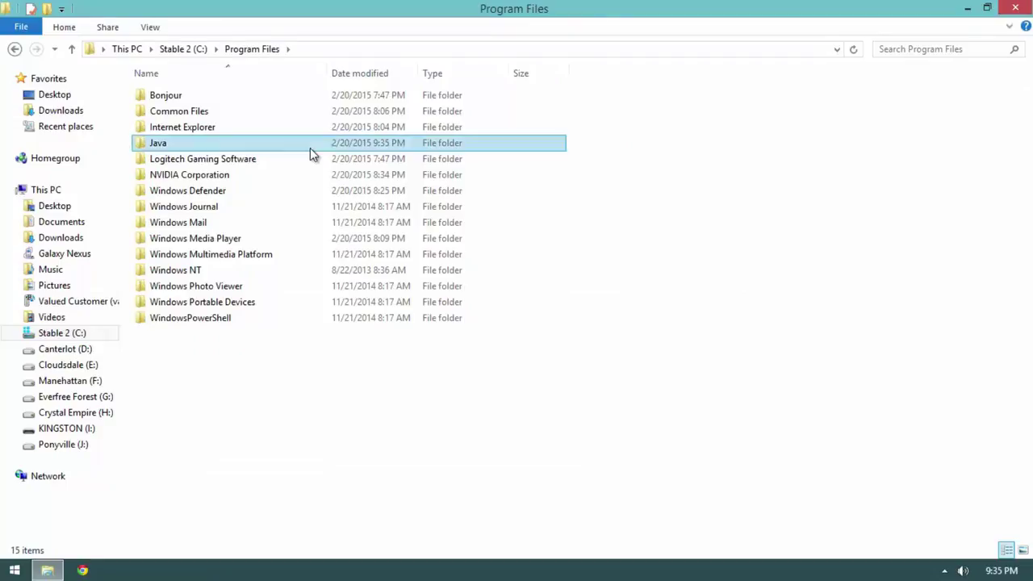
left_click(195, 100)
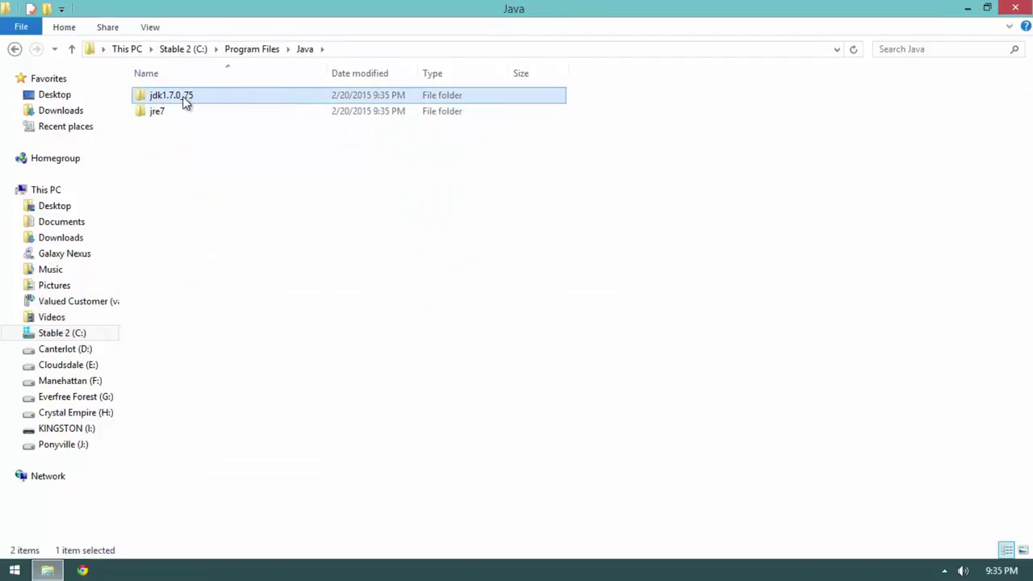
double_click(195, 101)
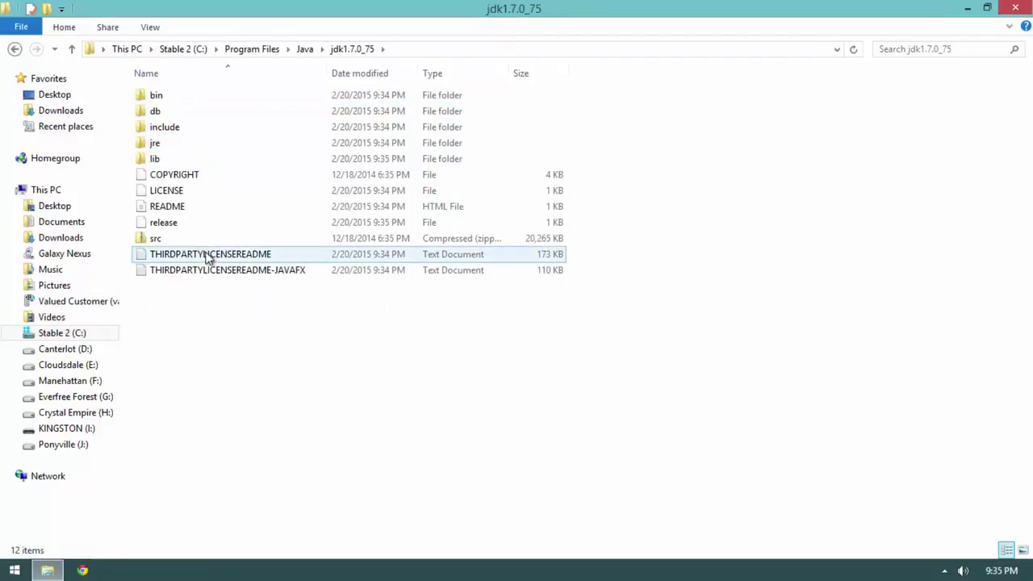
key("BackSpace")
key("alt+F4")
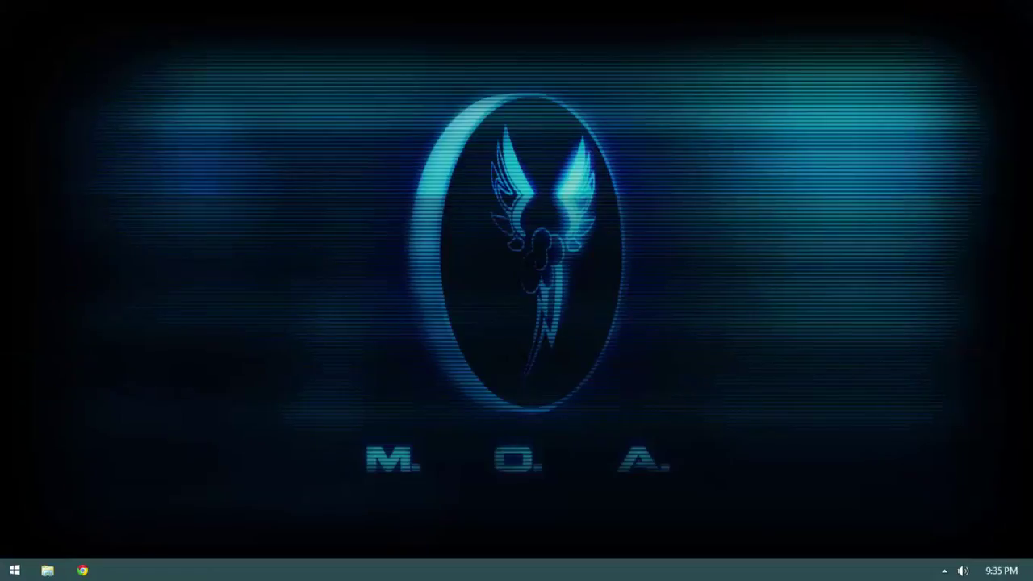
- Open Chrome in a maximized window and go to developer.android.com/sdk
right_click(381, 205)
left_click(354, 173)
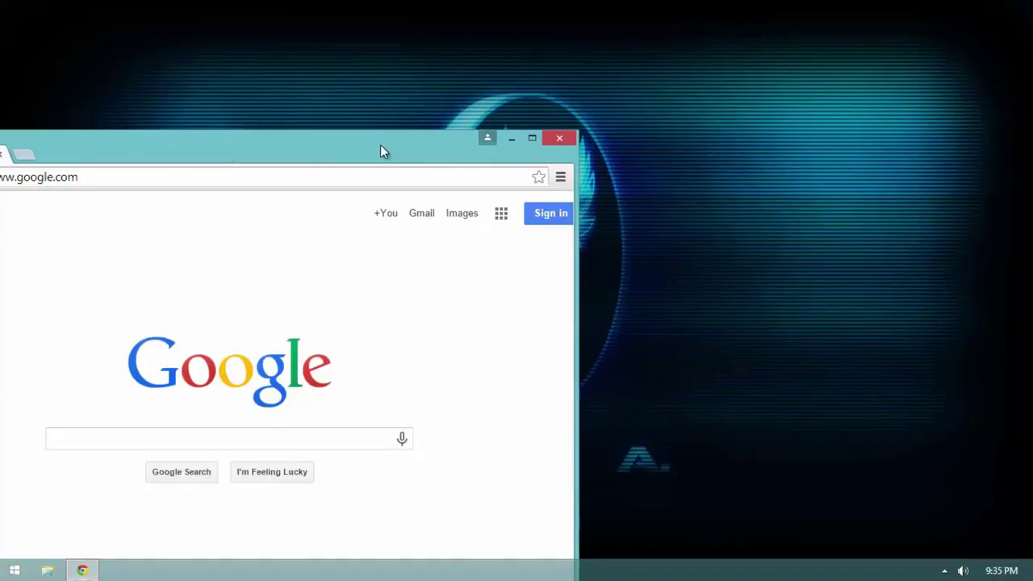
double_click(380, 147)
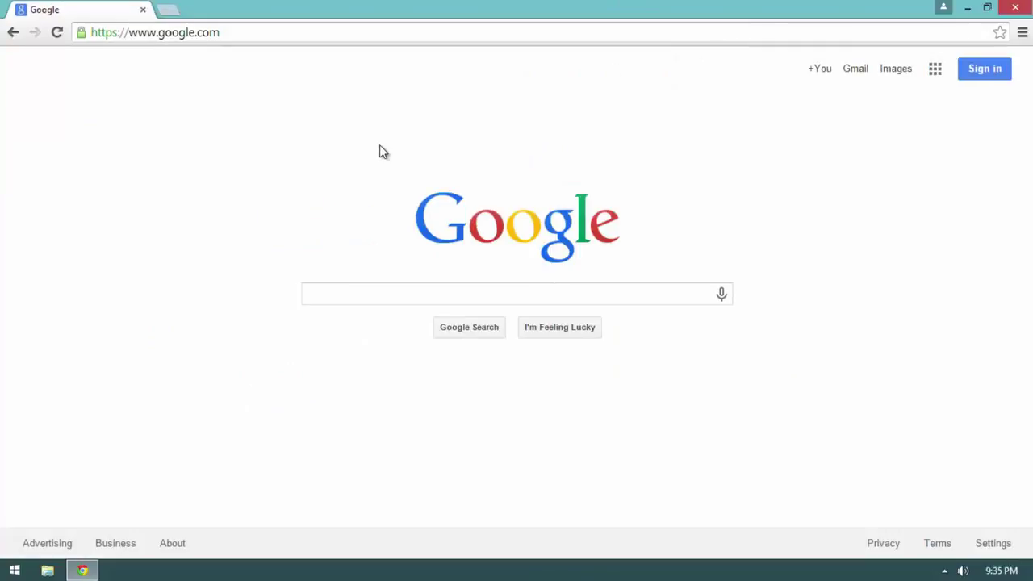
left_click(307, 36)
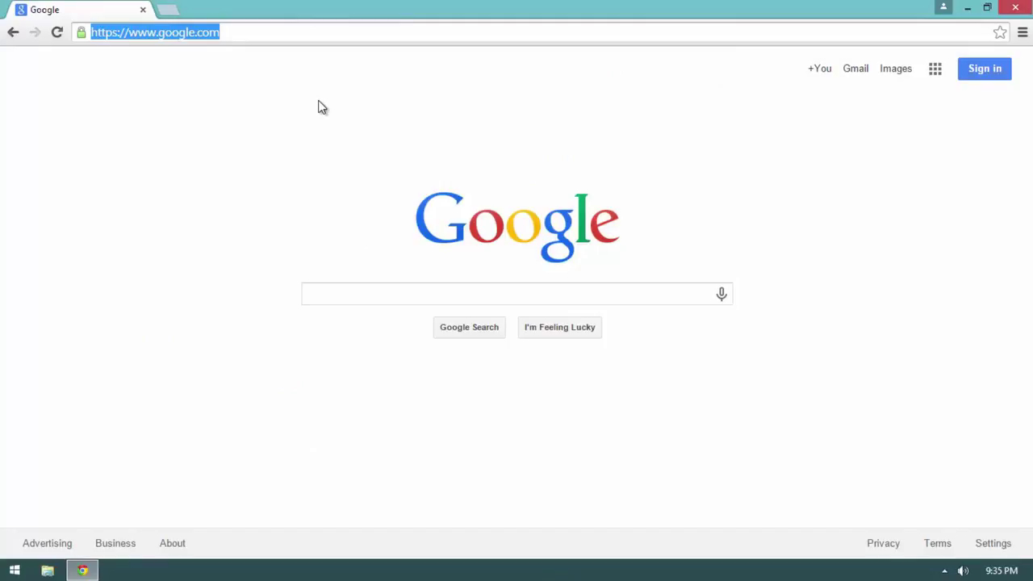
type("devel")
key("BackSpace")
key("BackSpace")
key("BackSpace")
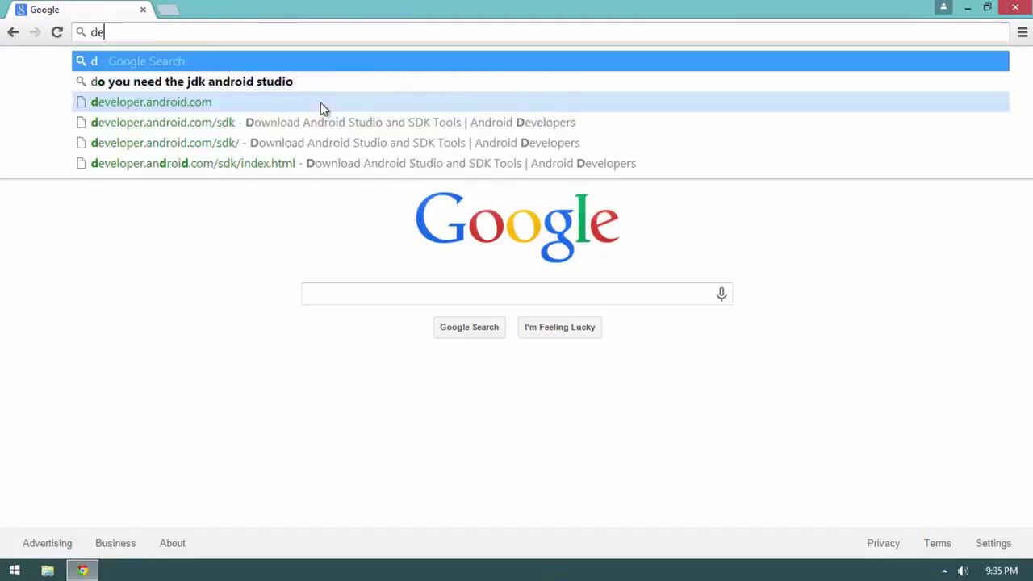
type("veloper.android.com/")
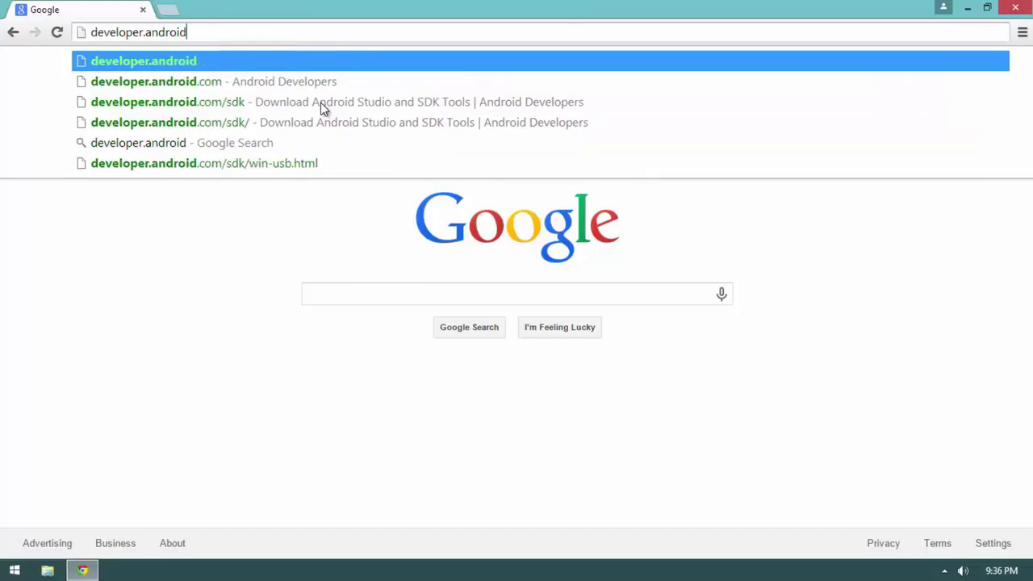
type("sdk")
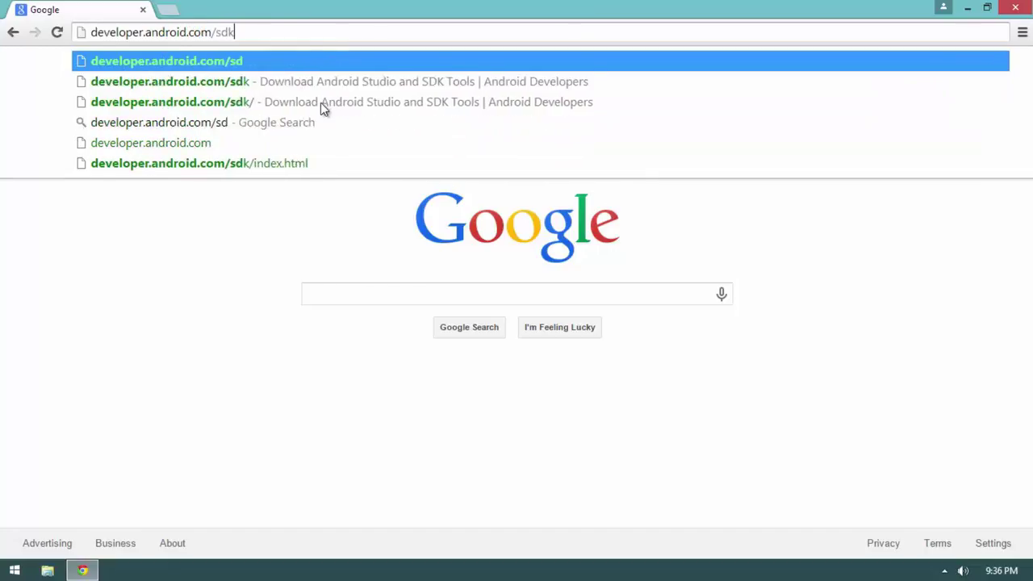
key("Return")
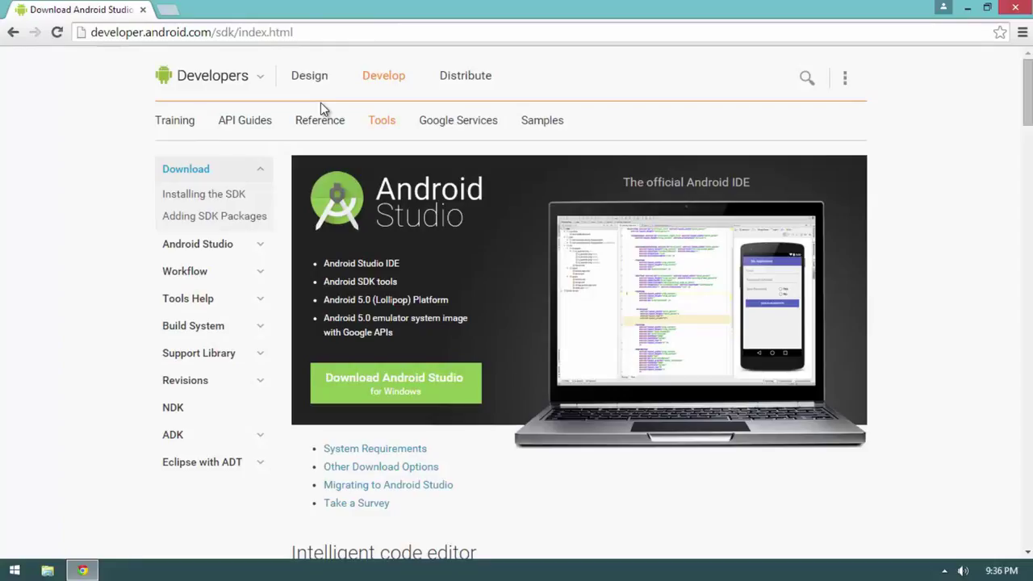
- Agree to the terms and conditions and download Android Studio for Windows
left_click(392, 381)
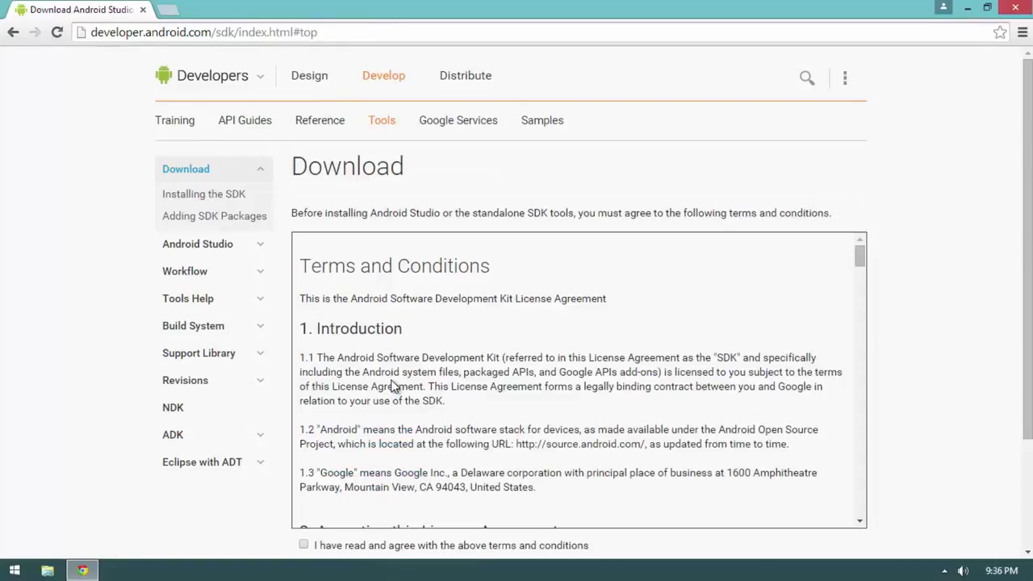
scroll(891, 242, "down", 1)
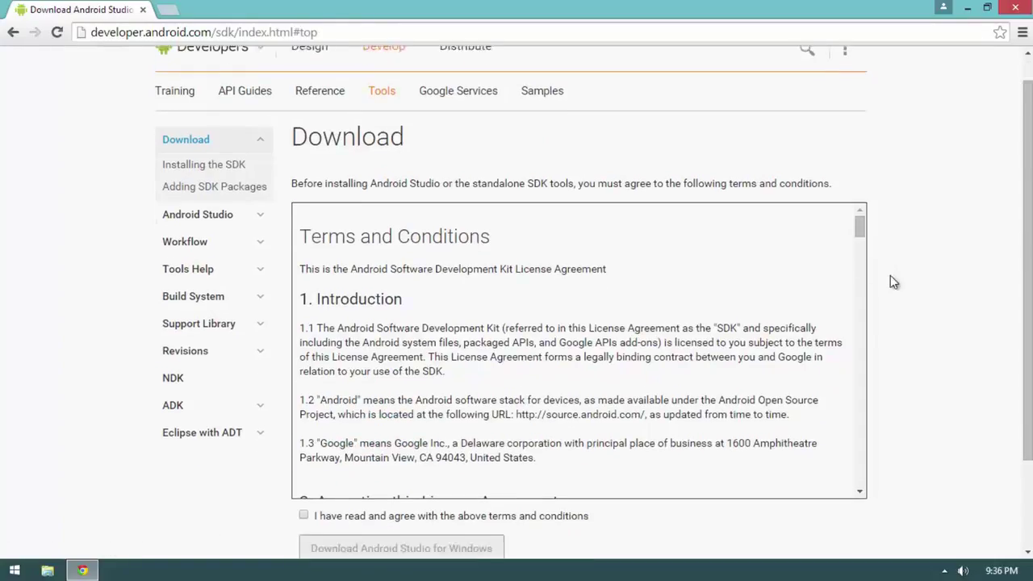
left_click(304, 501)
scroll(251, 494, "down", 1)
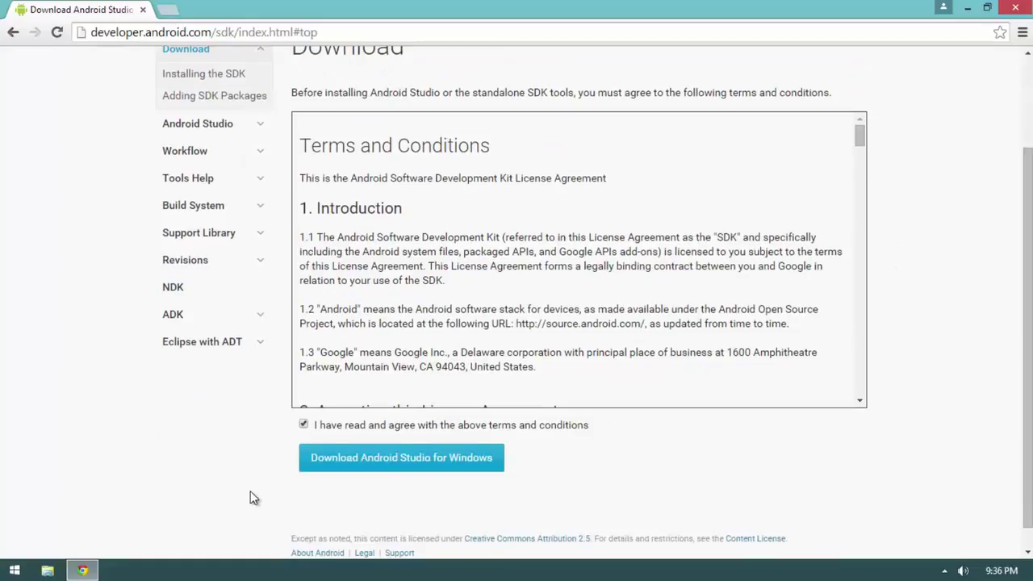
left_click(336, 465)
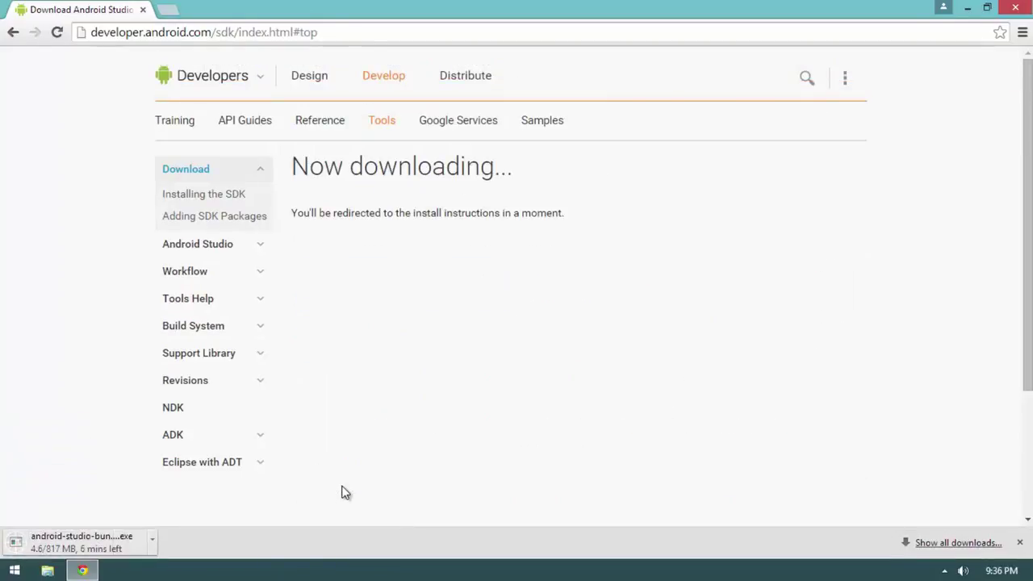
right_click(76, 342)
left_click(76, 345)
right_click(70, 335)
right_click(60, 317)
left_click(60, 317)
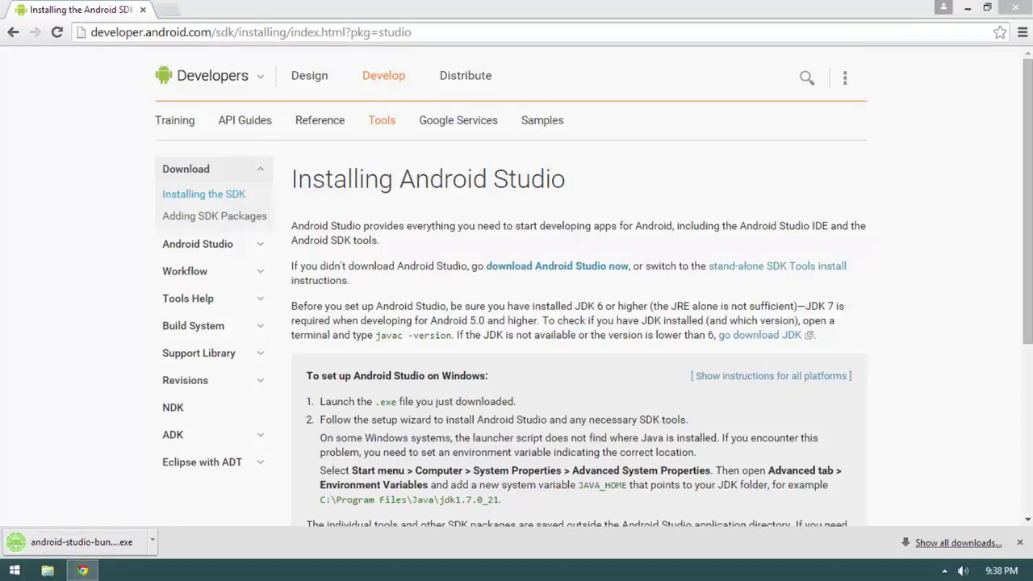
right_click(417, 267)
left_click(410, 265)
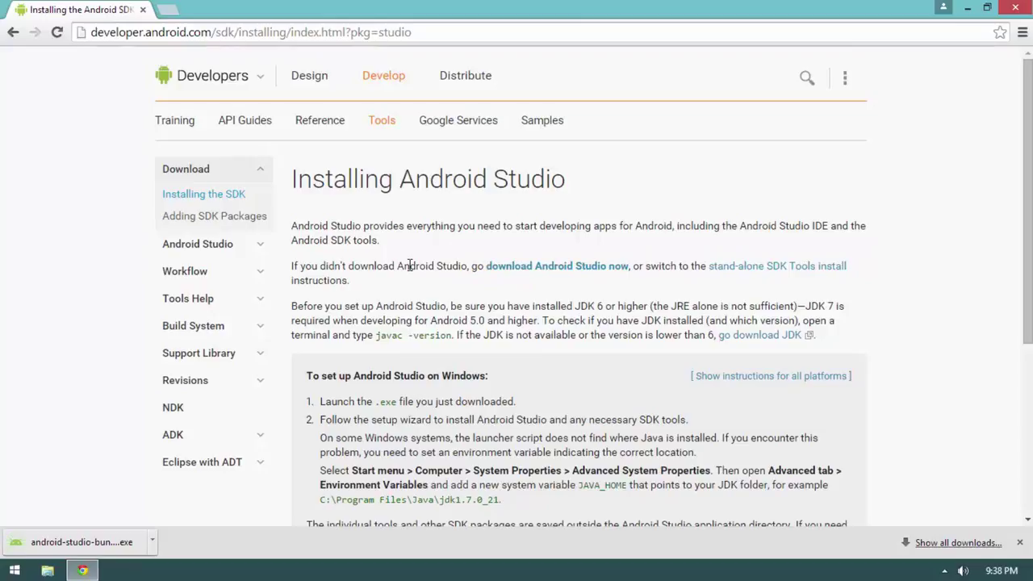
- Run the downloaded Android Studio installer, continue past its welcome page, and review the components offered
left_click(91, 533)
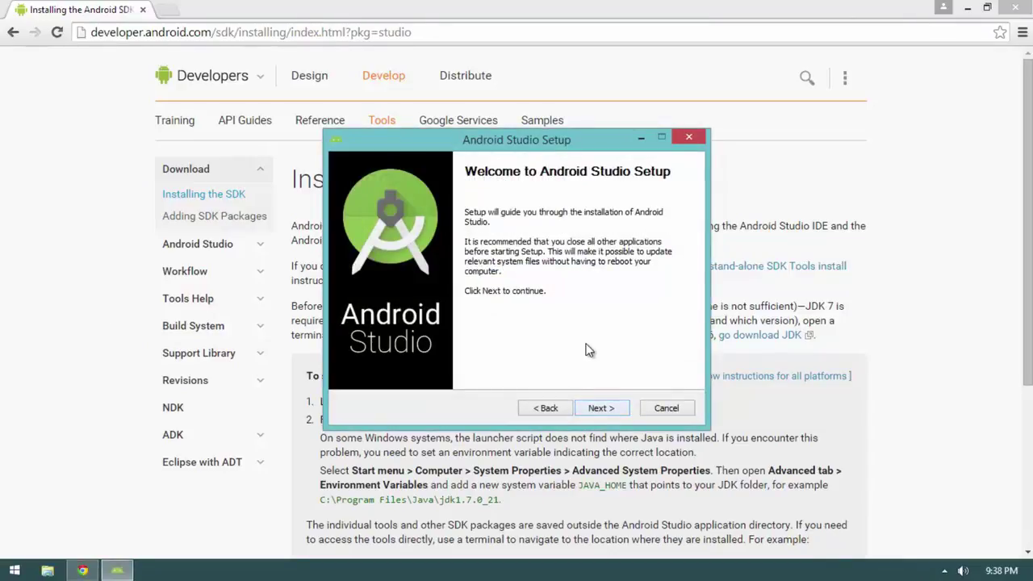
left_click(605, 409)
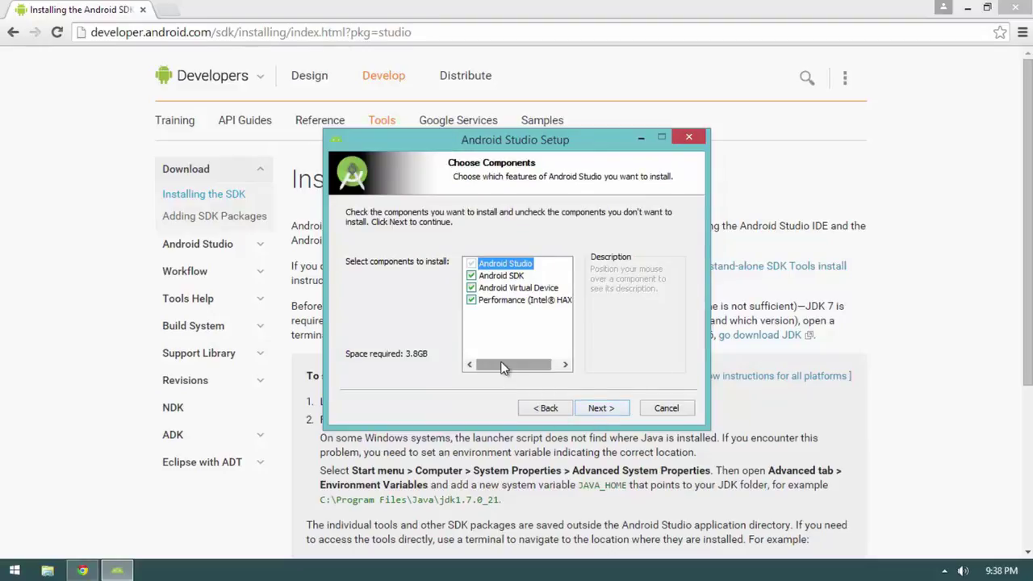
mouse_move(502, 367)
left_mouse_down()
mouse_move(518, 367)
mouse_move(498, 367)
left_mouse_up()
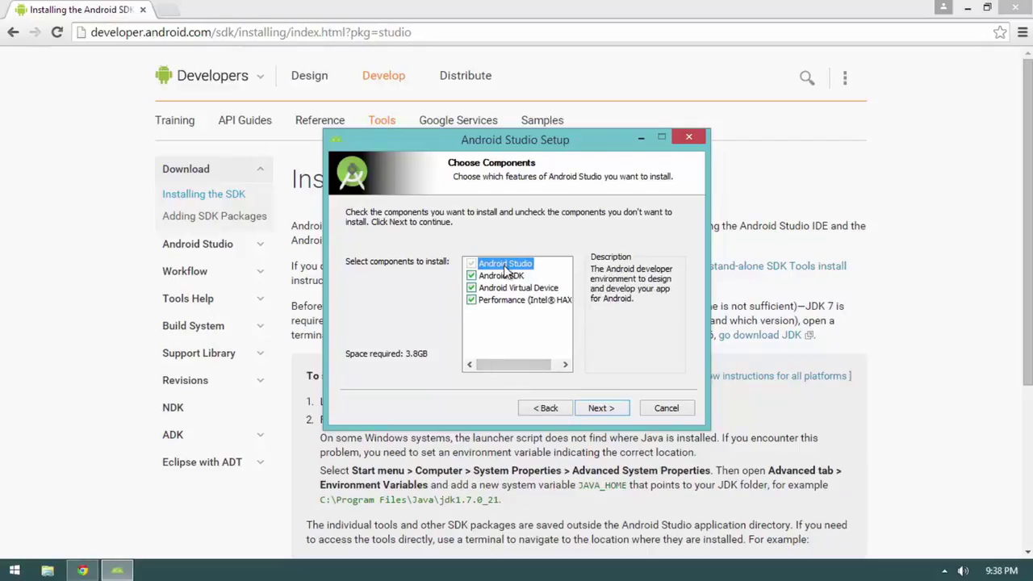
left_click(510, 278)
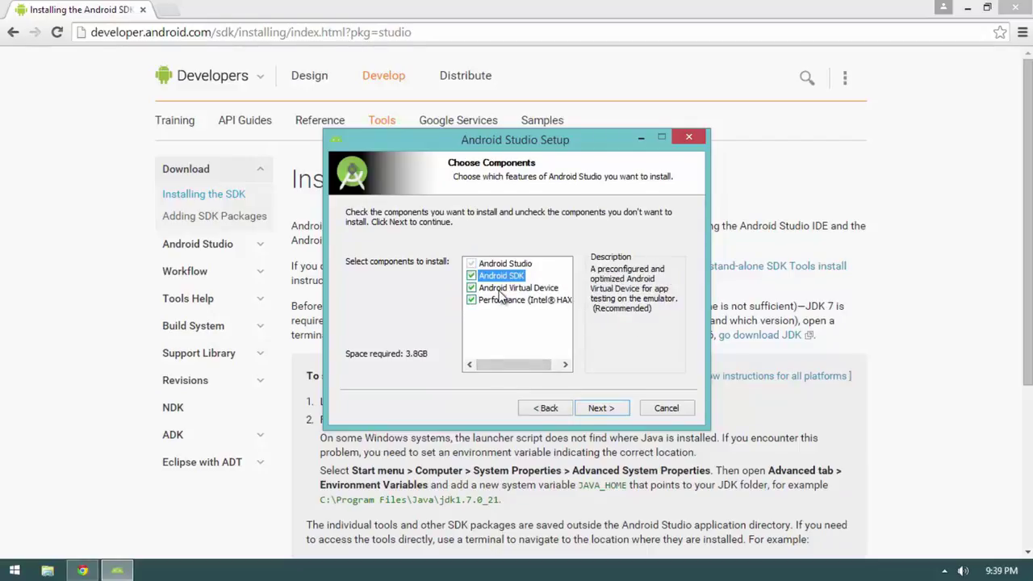
left_click_drag(540, 367, 519, 368)
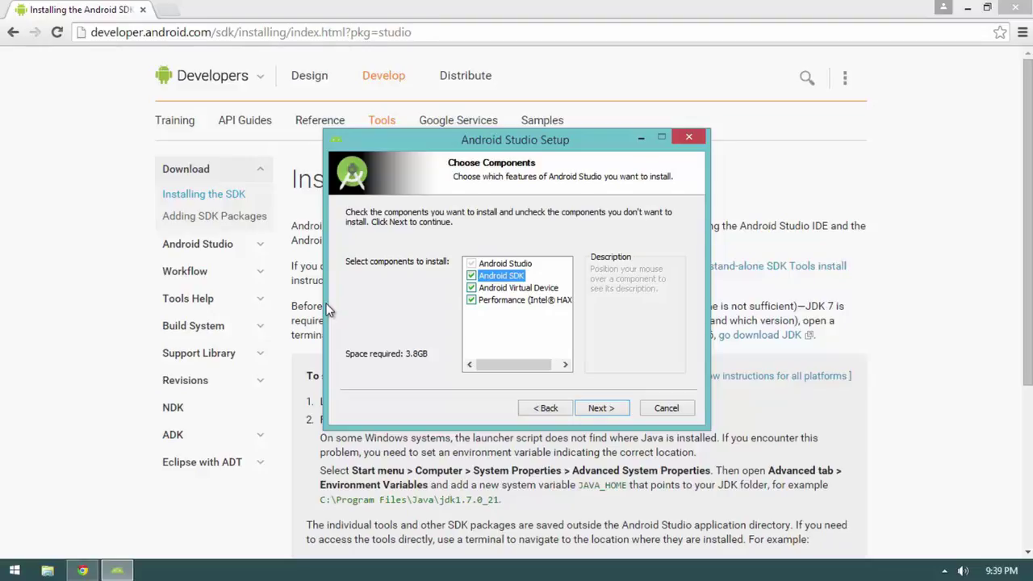
- Exclude Android Virtual Device and the Intel Performance component from the installation, and accept the license agreement
left_click(472, 287)
left_click(471, 300)
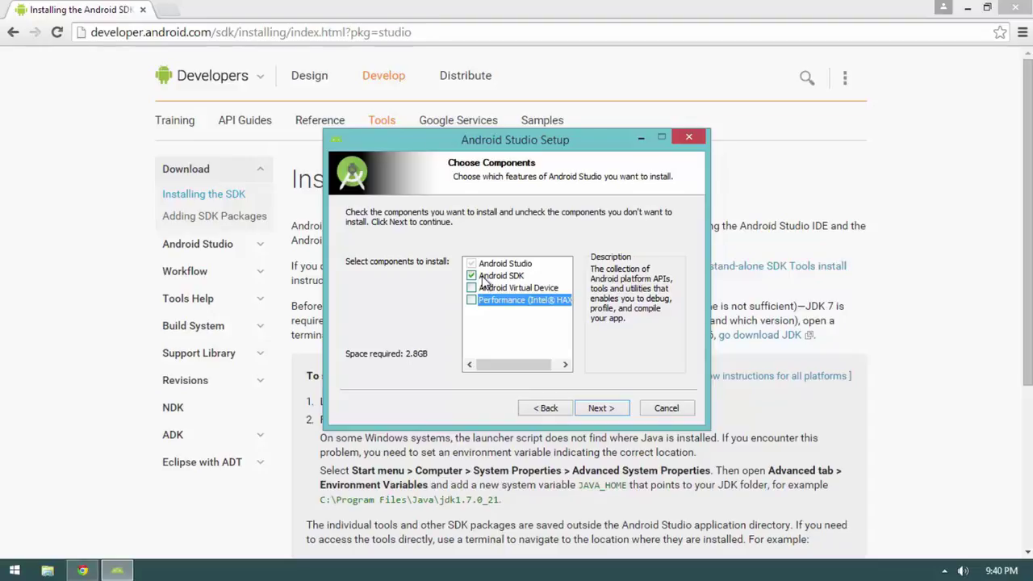
left_click(596, 409)
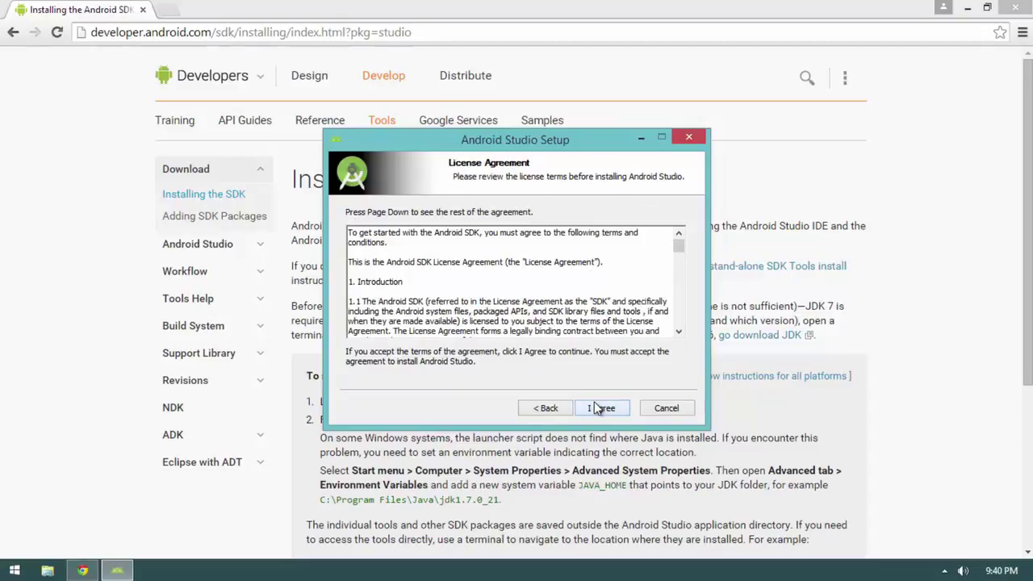
left_click(597, 408)
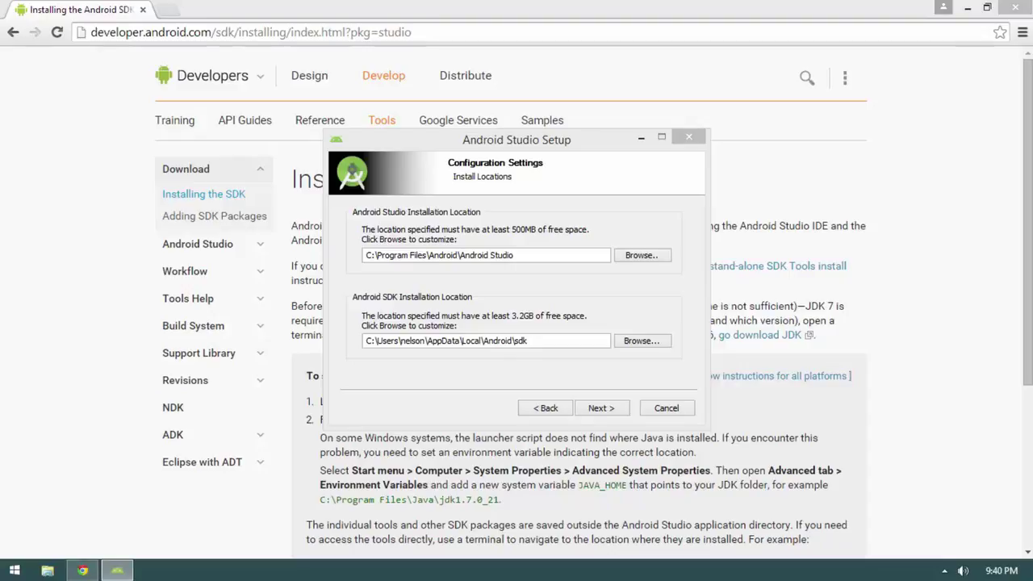
- Set the Android SDK installation location to C:\Software\Android, keep the default Android Studio location, and continue
left_click(448, 372)
double_click(465, 347)
type("C:\\Software\\Android")
key("ctrl+z")
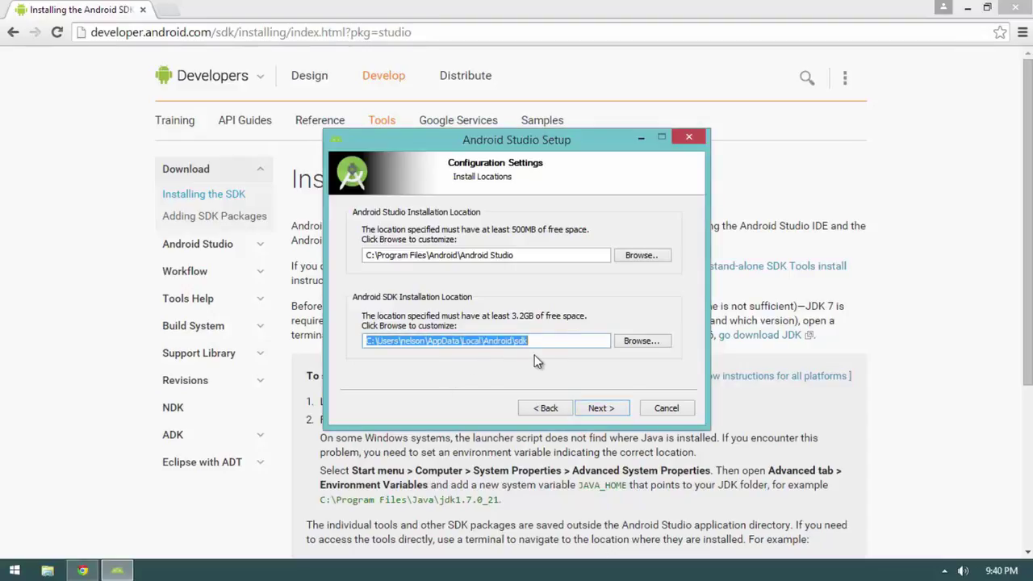
left_click(429, 341)
left_click_drag(429, 340, 462, 343)
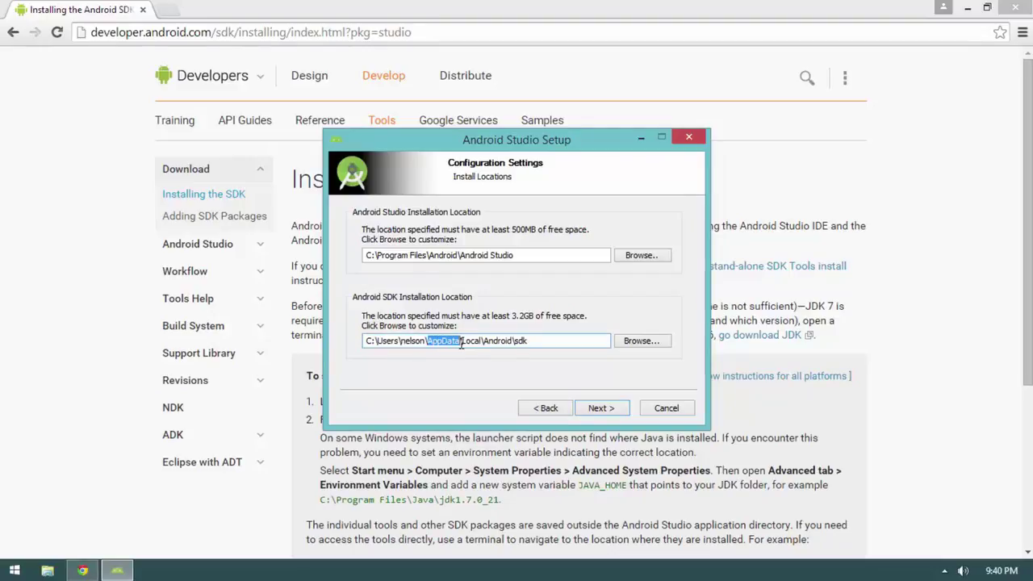
double_click(506, 341)
type("C:\\Software\\Android")
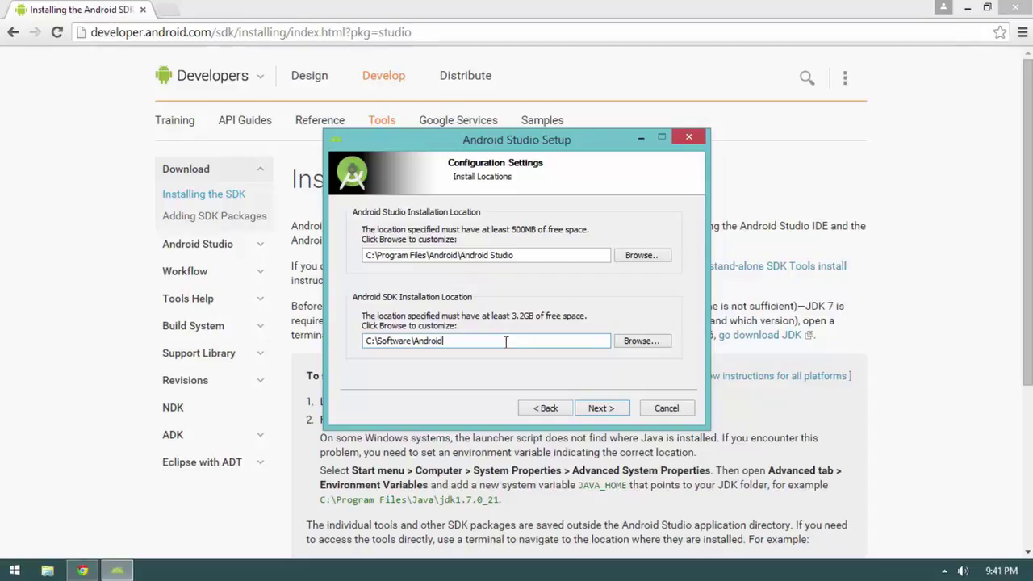
left_click(601, 409)
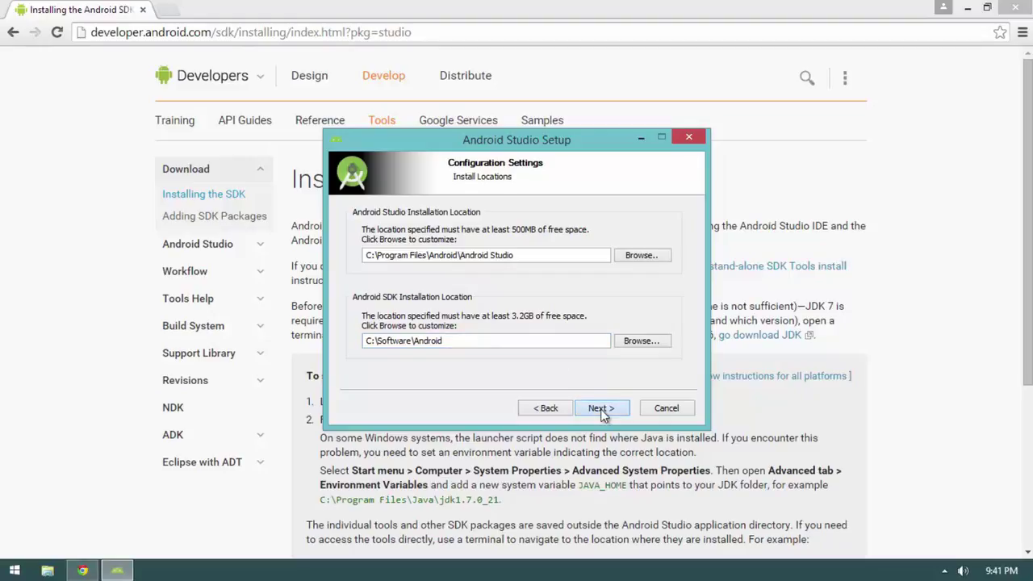
left_click(601, 409)
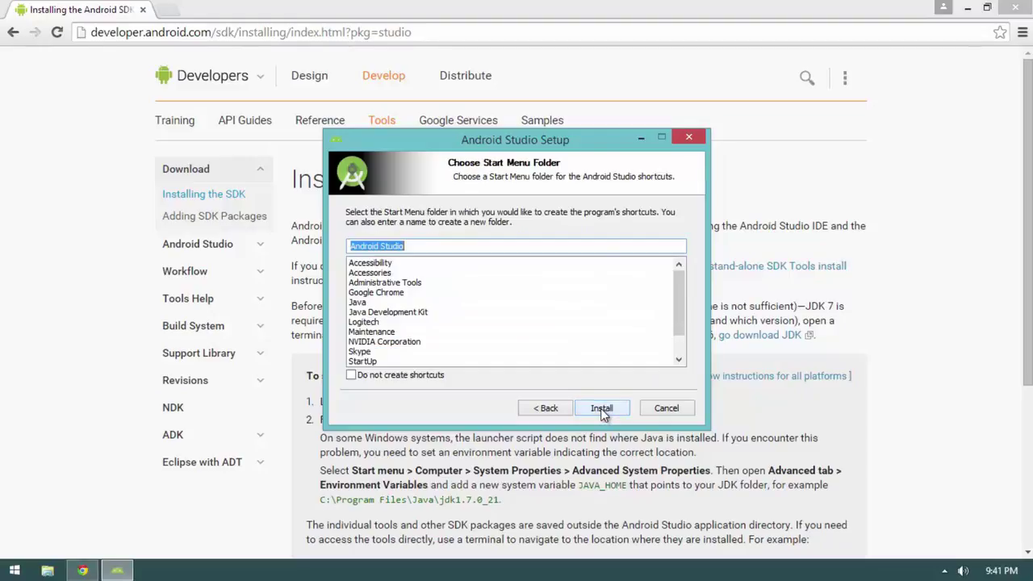
- Install with the default Android Studio Start Menu folder, showing the installation details, and finish setup with Start Android Studio enabled
left_click(601, 409)
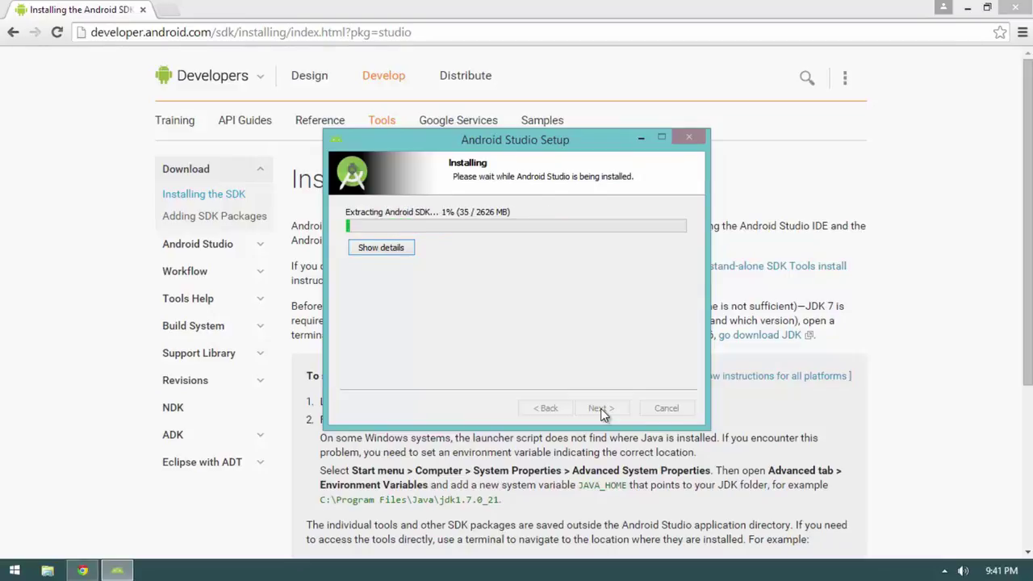
left_click(381, 245)
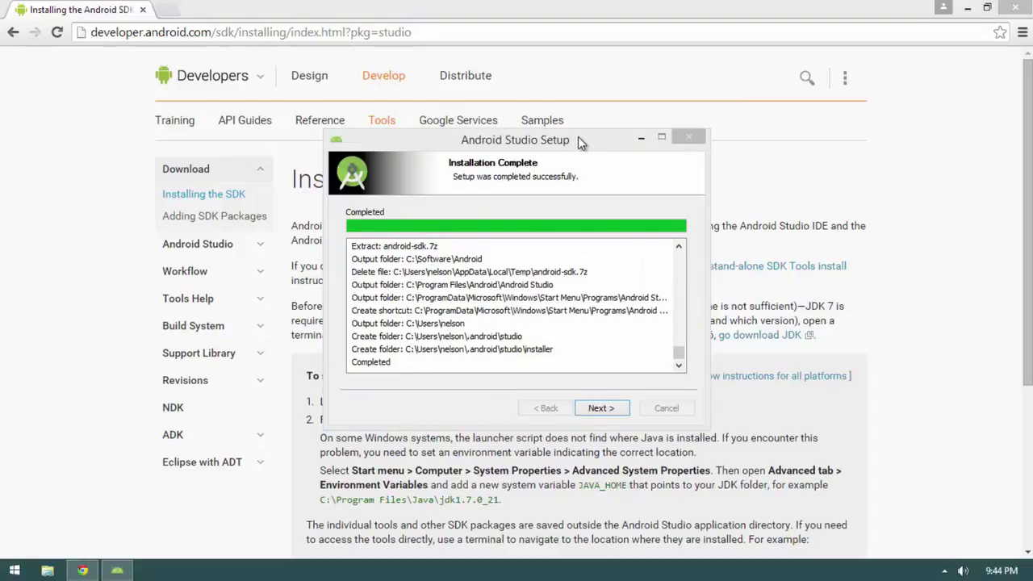
left_click(579, 140)
left_click(595, 414)
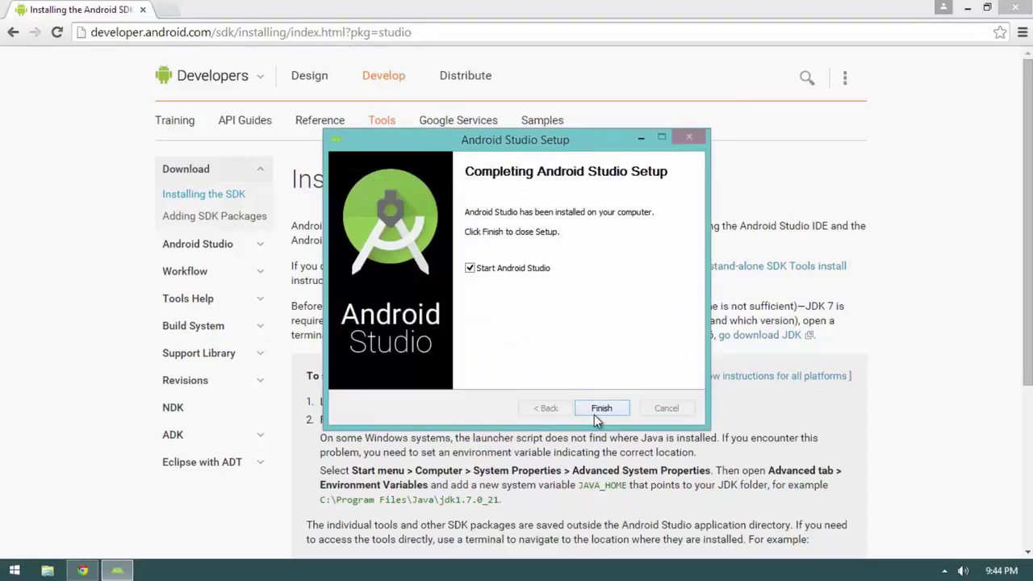
left_click(597, 411)
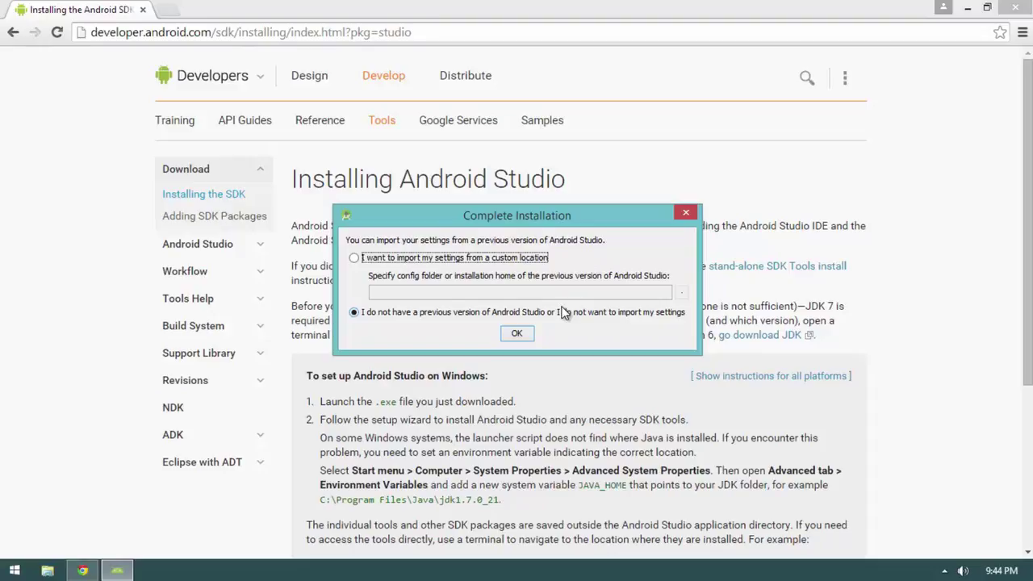
- Choose not to import settings from a previous Android Studio version, and finish the setup wizard
left_click(407, 314)
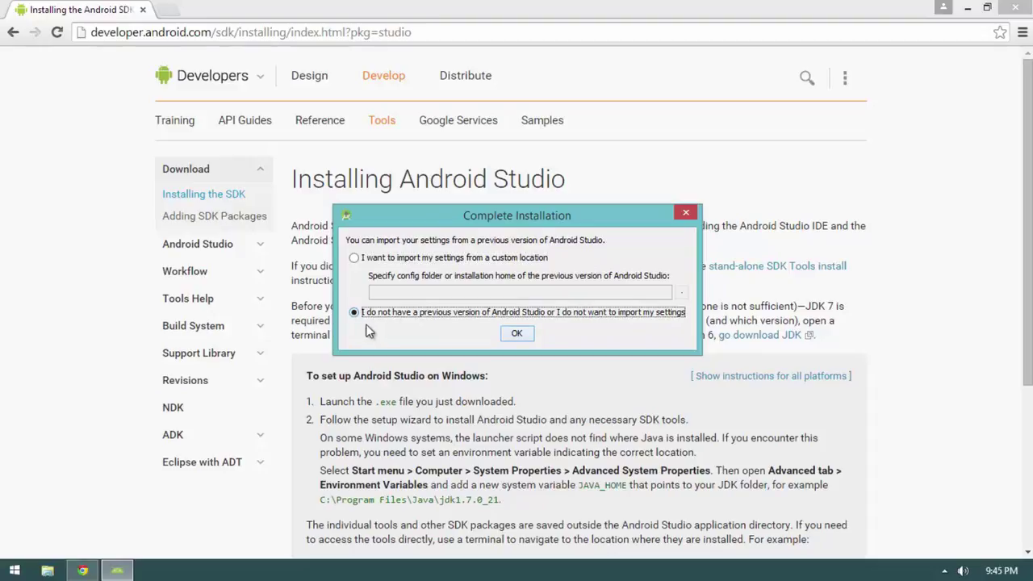
left_click(518, 335)
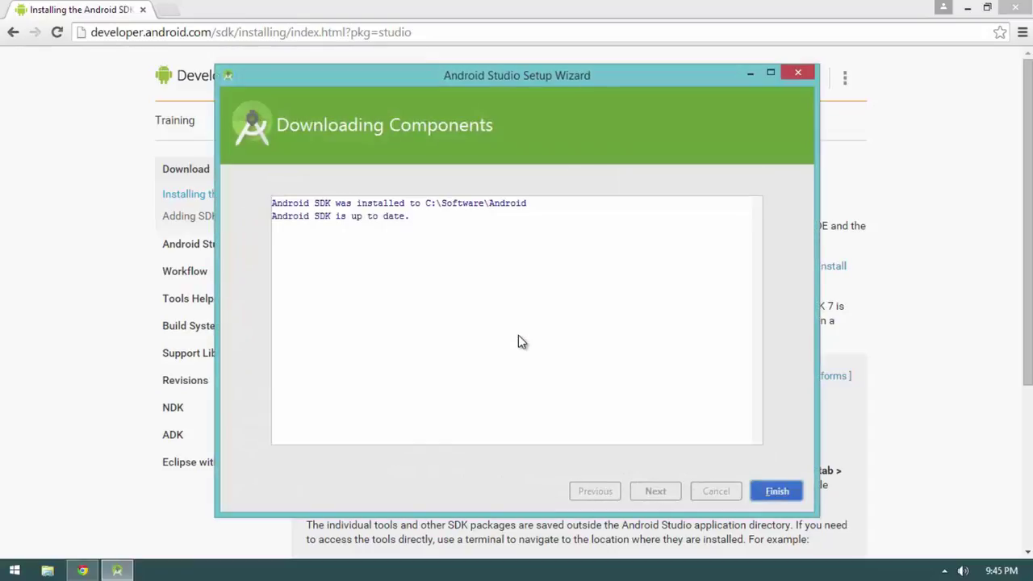
left_click(761, 492)
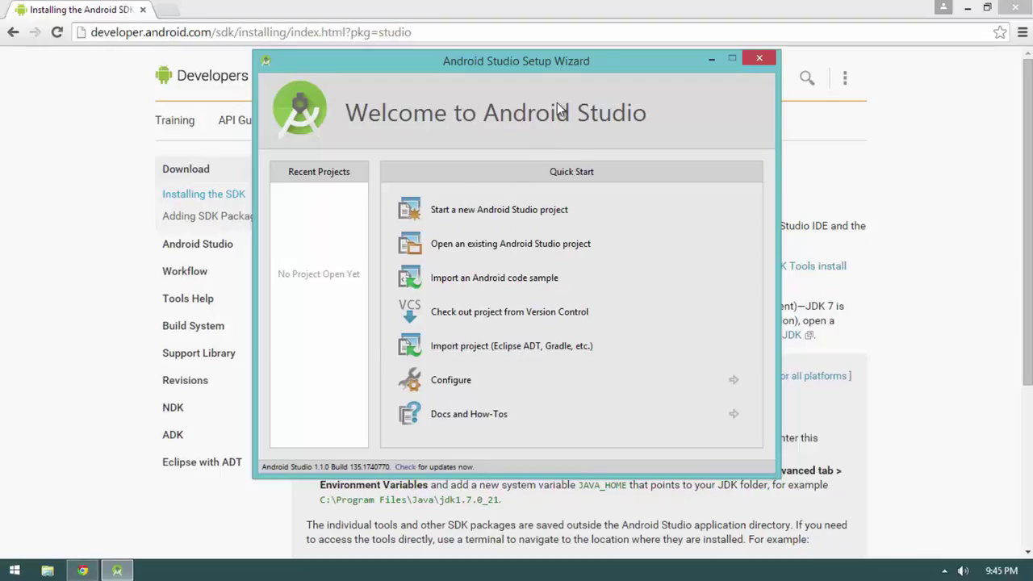
- Close the Android Studio welcome window and return to the Installing Android Studio page in Chrome
left_click(763, 63)
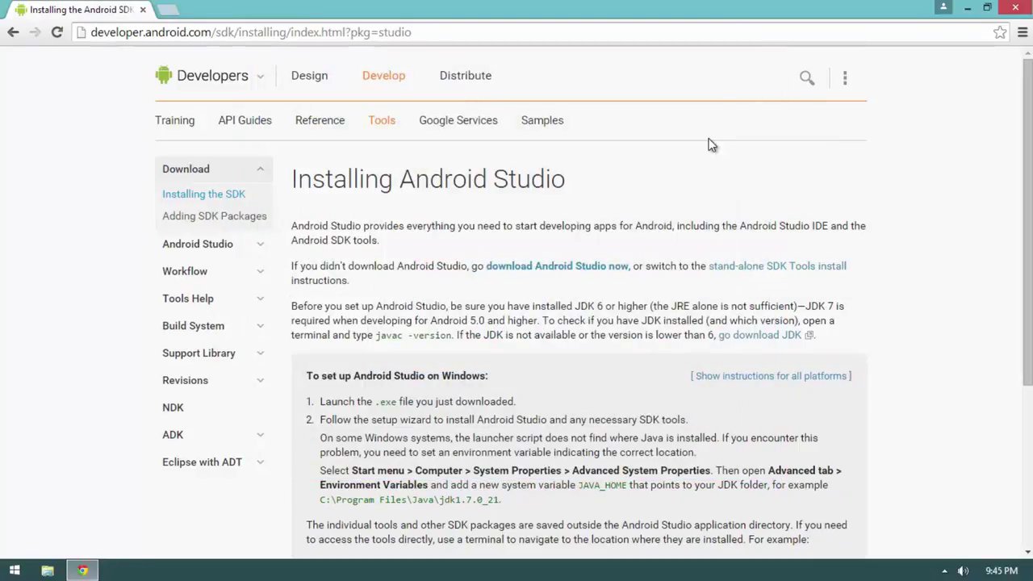
left_click(177, 35)
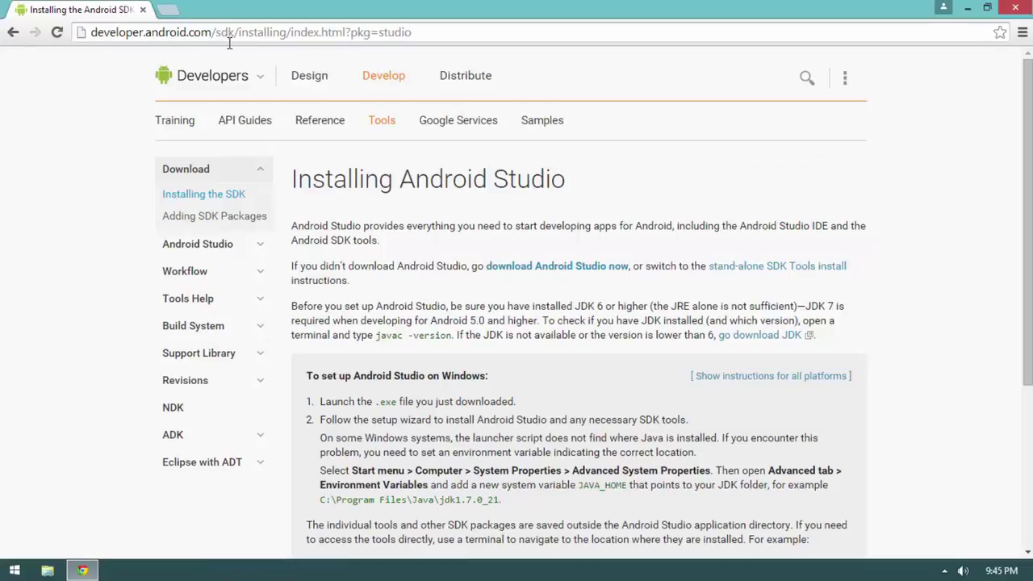
- Go to the genymotion.com website from the Installing Android Studio page
left_click_drag(507, 32, 19, 45)
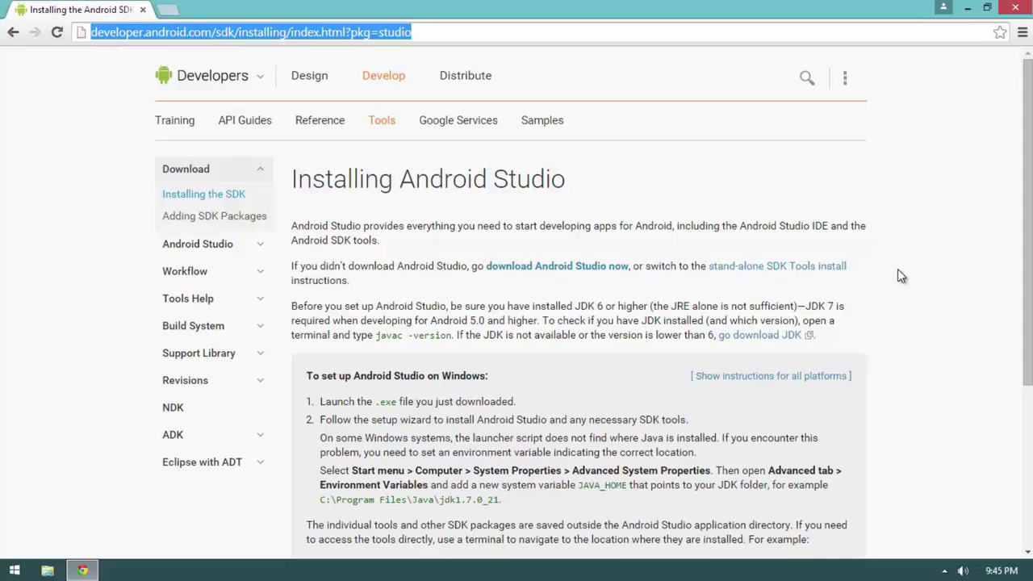
type("gen")
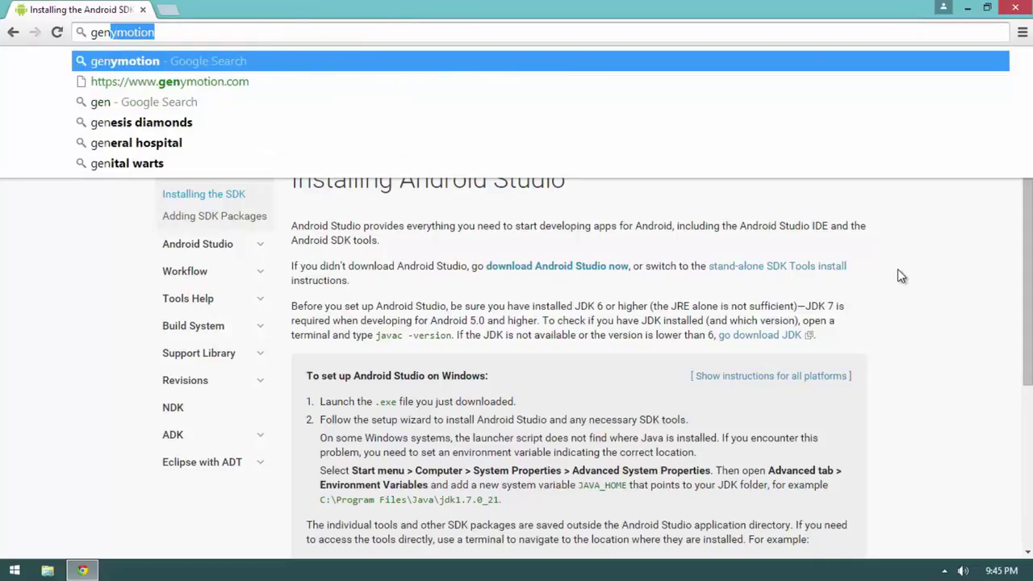
type("ymotion.com")
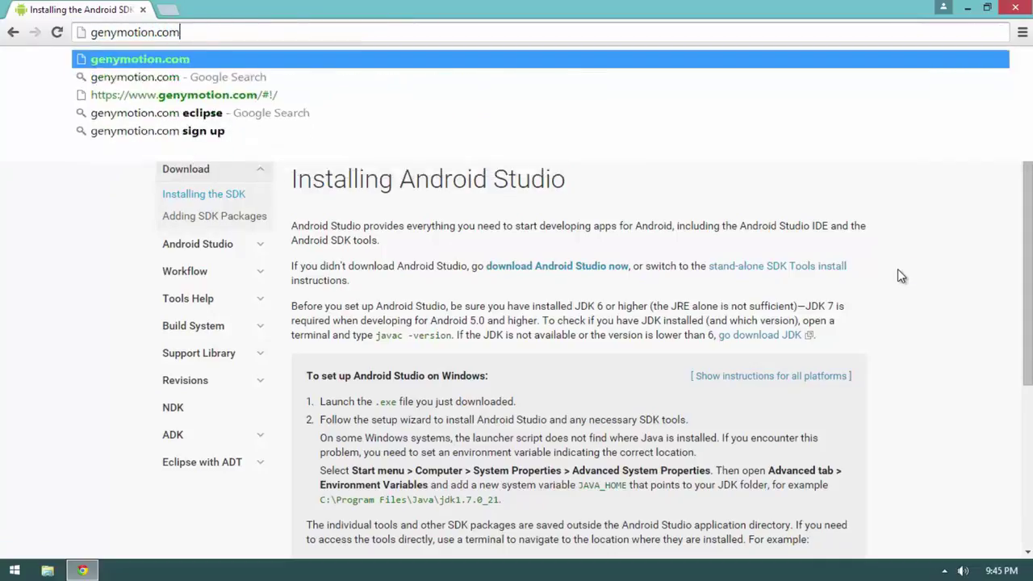
key("Return")
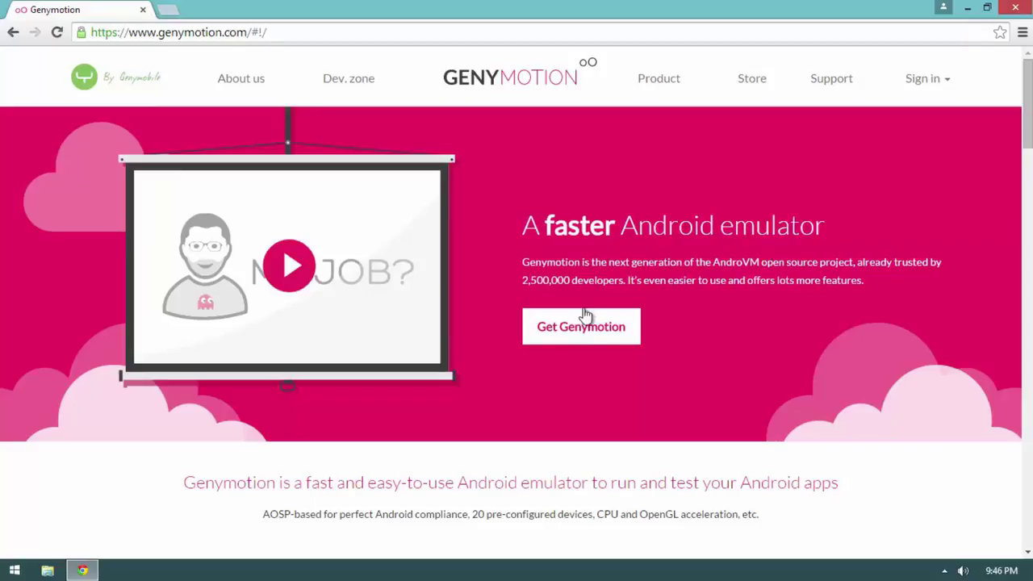
left_click(582, 335)
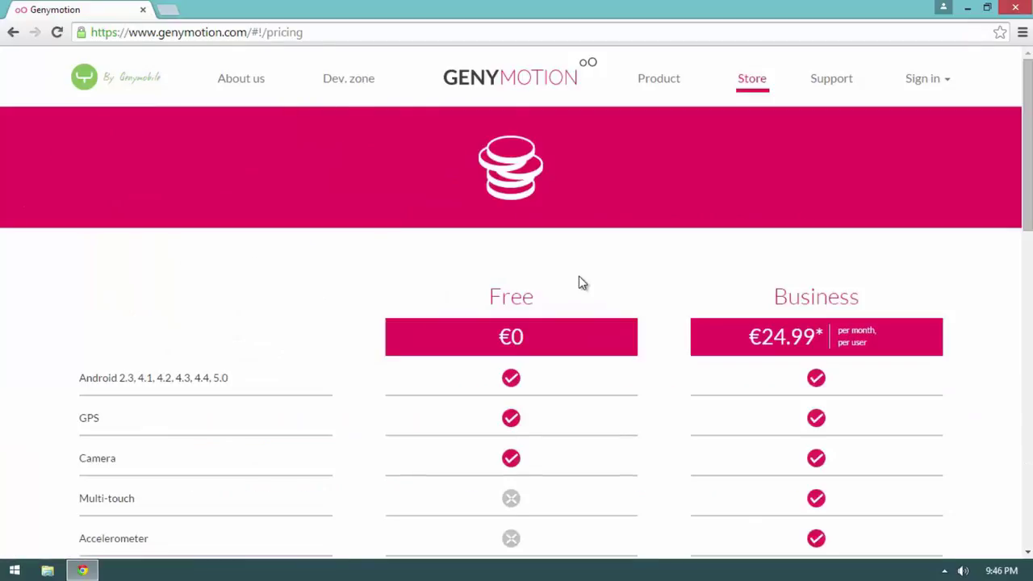
scroll(579, 283, "down", 10)
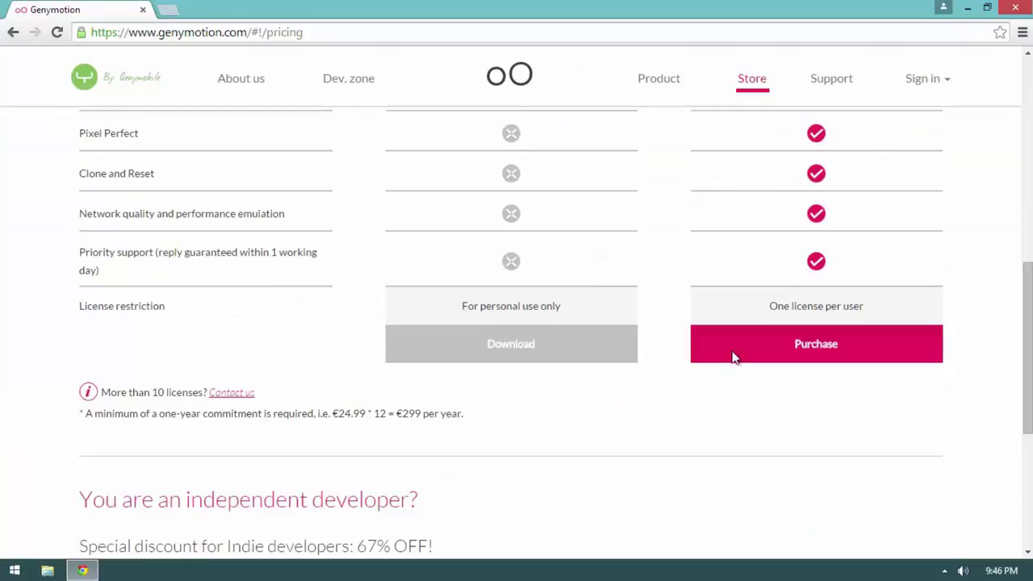
left_click(511, 355)
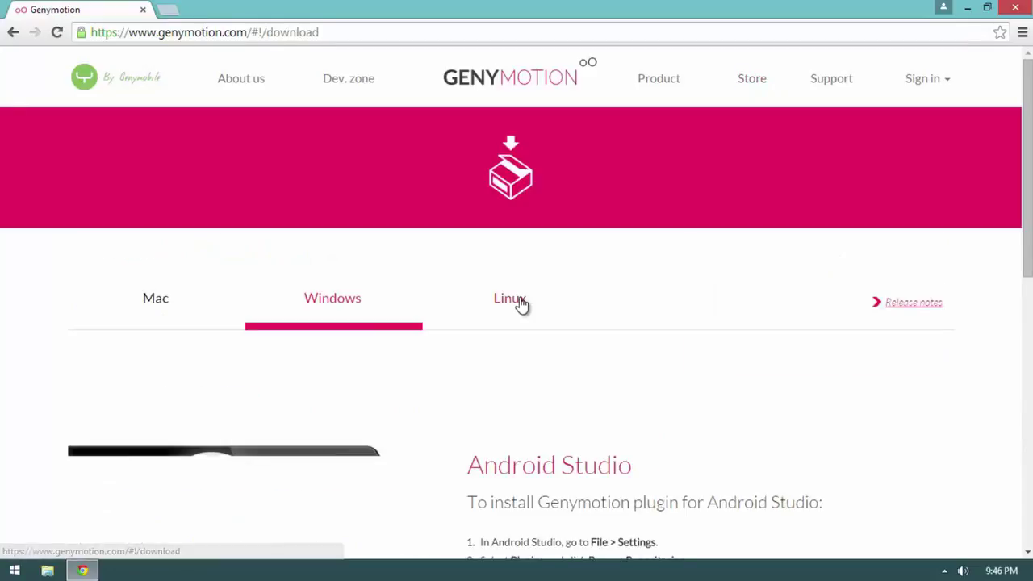
scroll(556, 387, "down", 1)
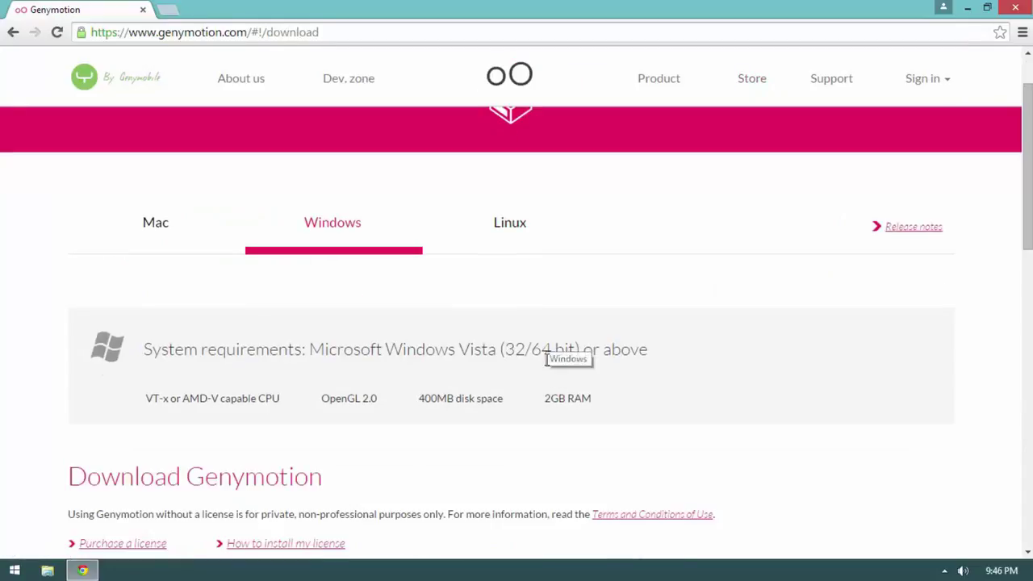
scroll(545, 359, "down", 2)
scroll(545, 359, "up", 3)
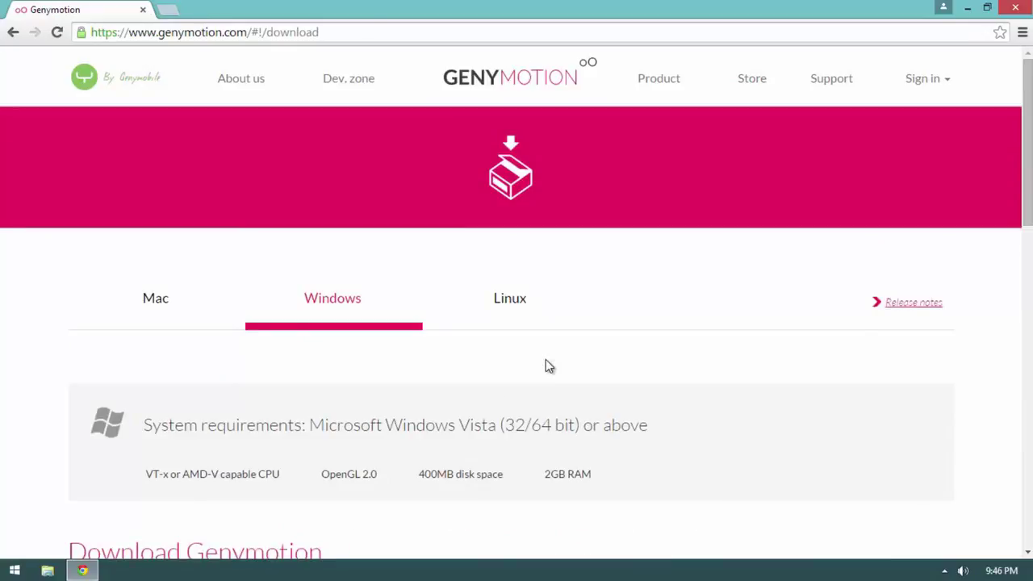
key("alt+Left")
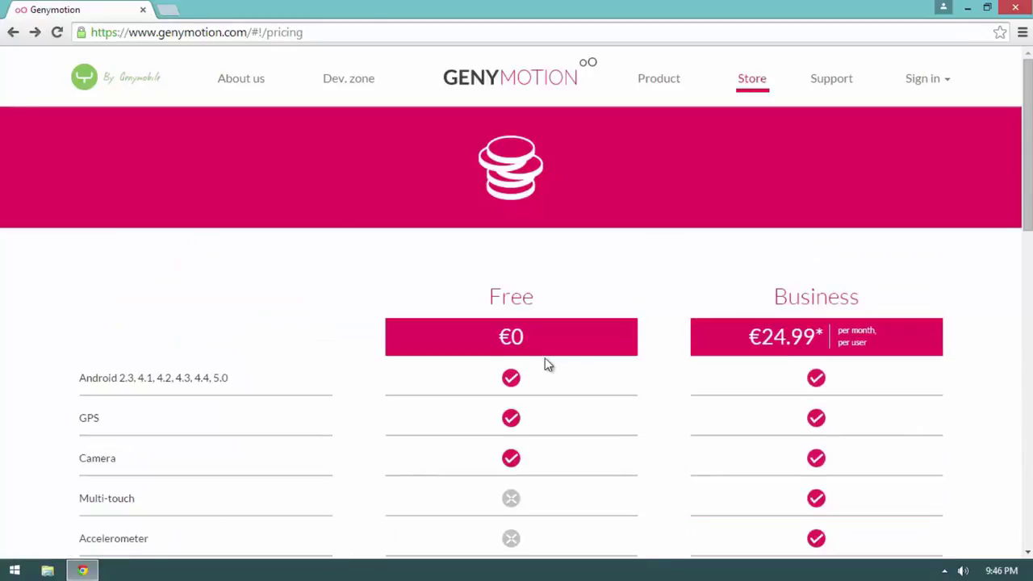
key("alt+Left")
- Open the download page of the free Genymotion plan and find the Download Genymotion links for Windows
left_click(579, 328)
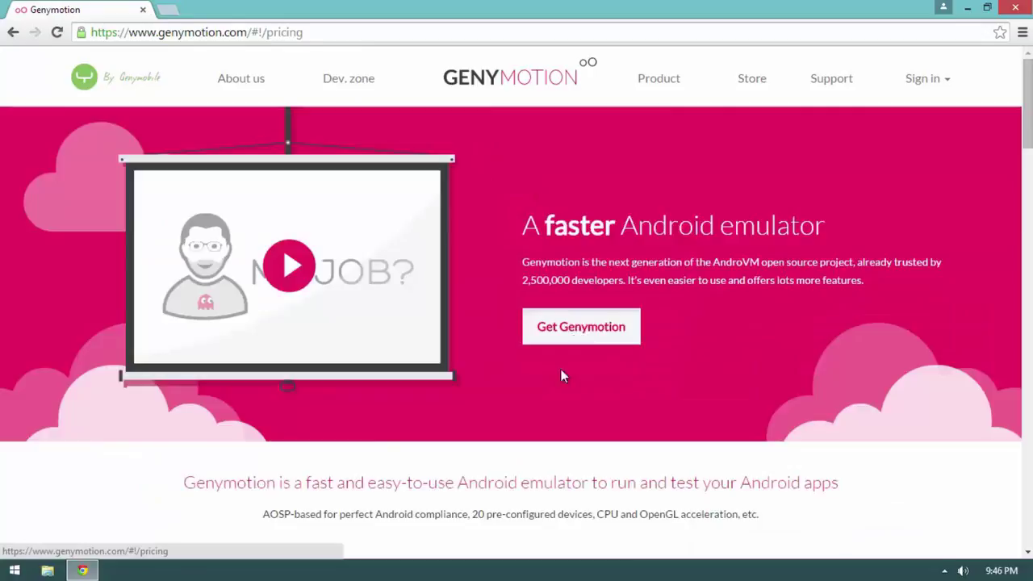
left_click(511, 345)
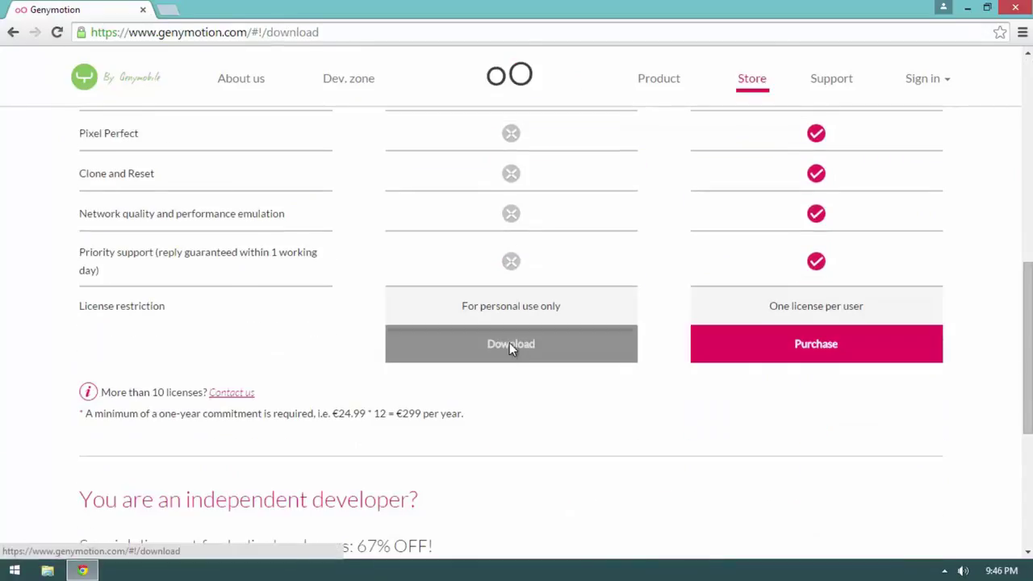
scroll(495, 381, "down", 5)
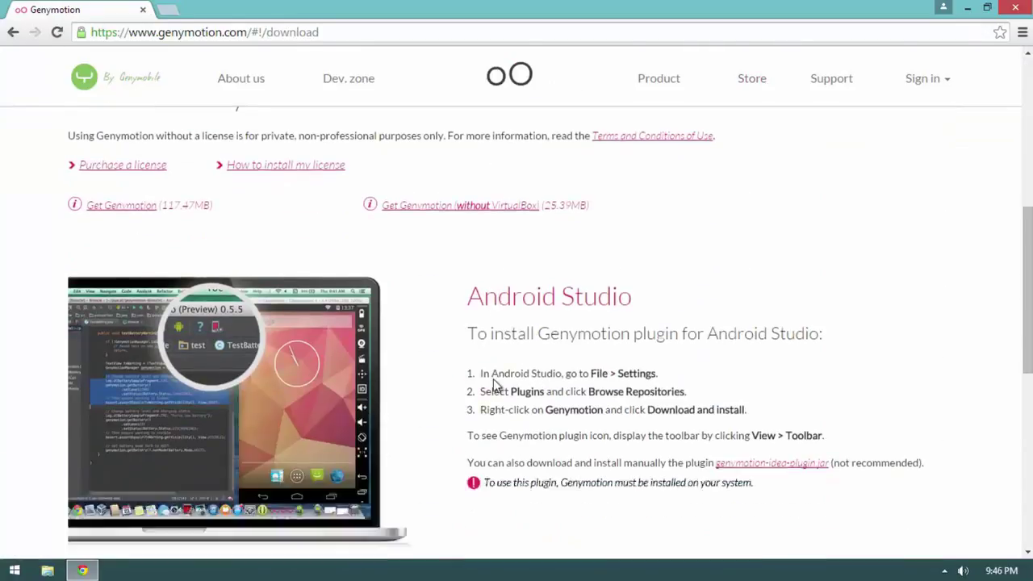
scroll(495, 381, "up", 7)
scroll(493, 379, "up", 1)
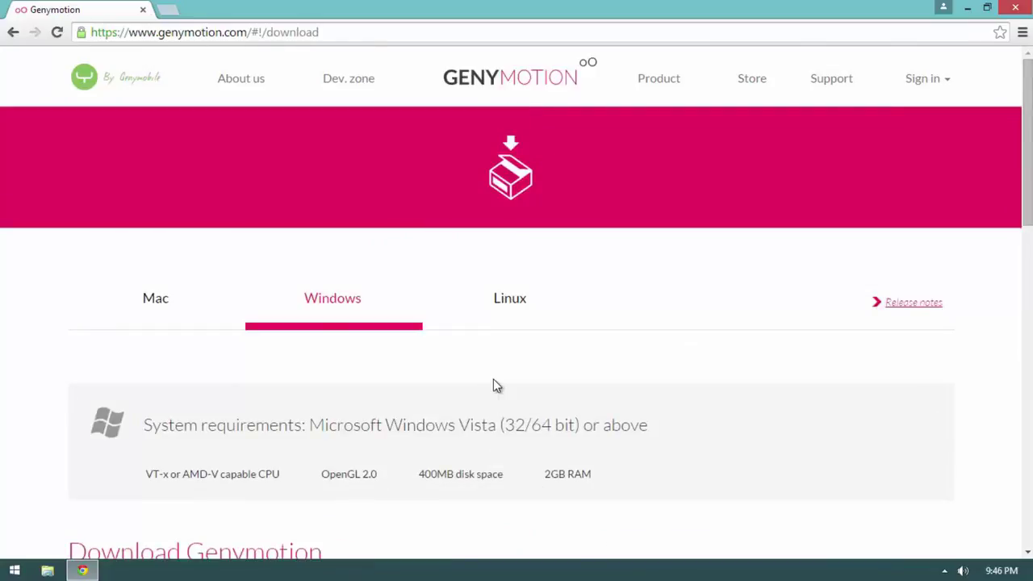
scroll(493, 378, "down", 2)
scroll(493, 385, "down", 1)
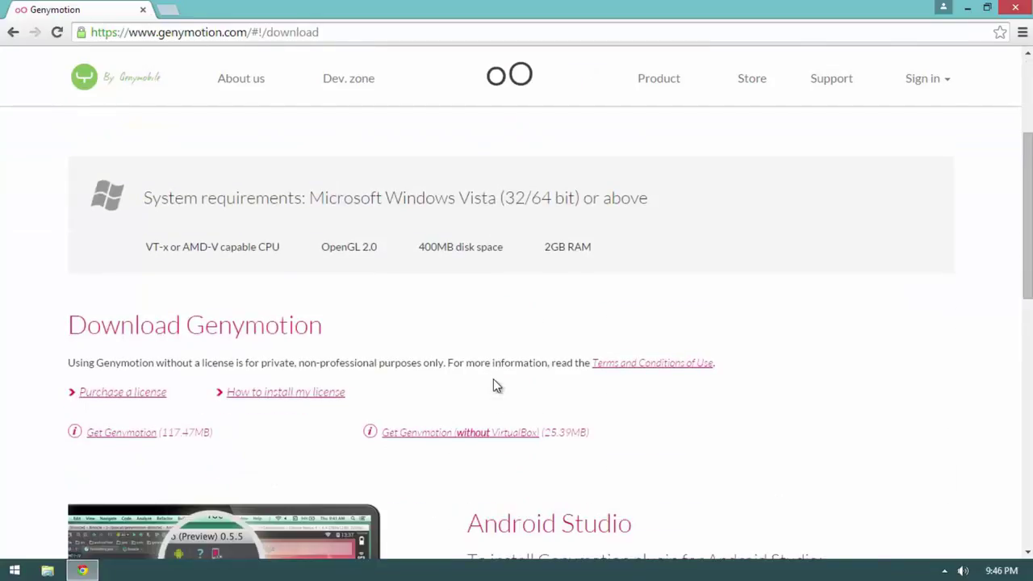
scroll(371, 382, "down", 1)
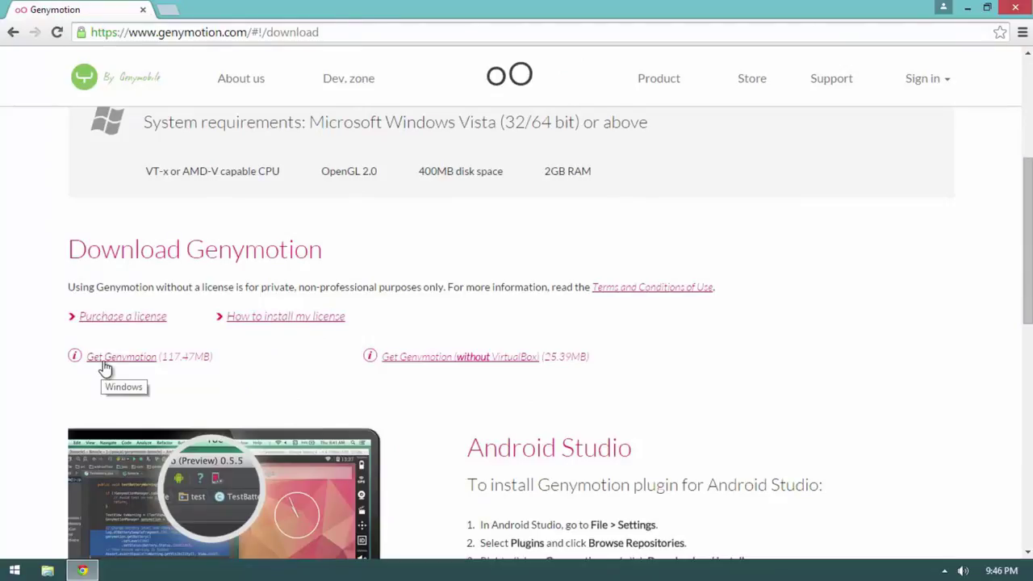
- Request the full Genymotion download that includes VirtualBox, rather than the package without VirtualBox
left_click_drag(570, 356, 370, 358)
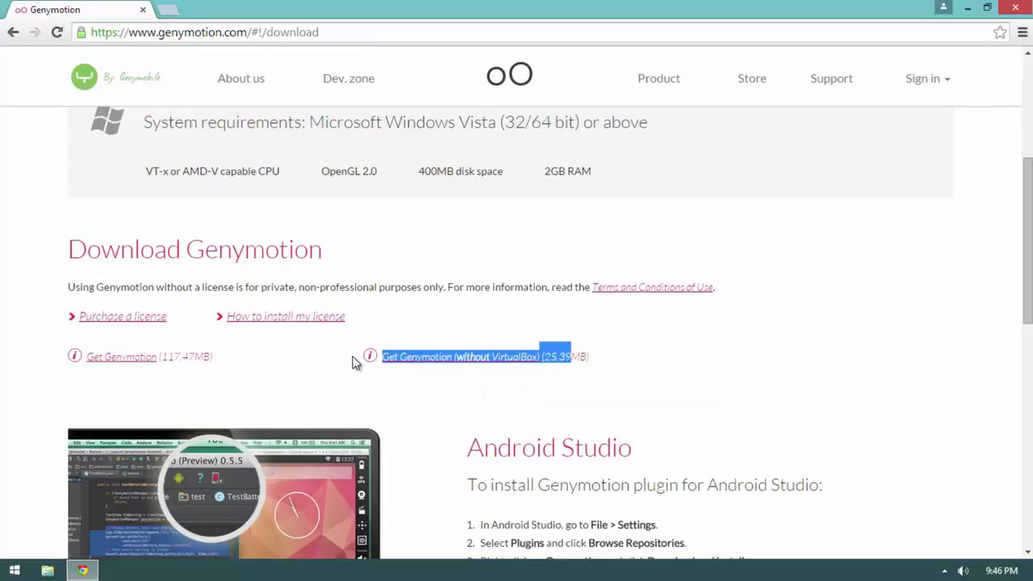
left_click(356, 363)
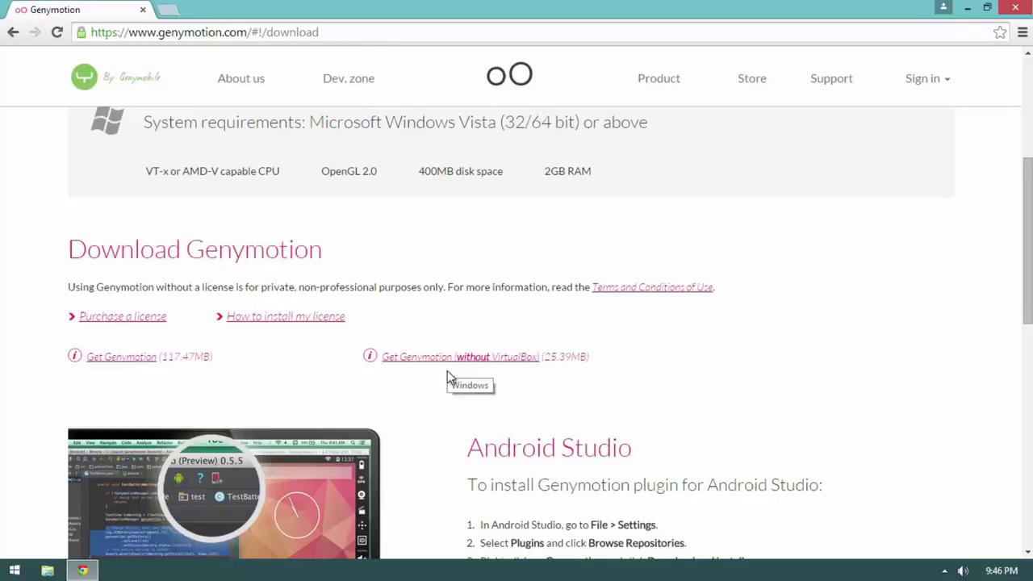
left_click(133, 357)
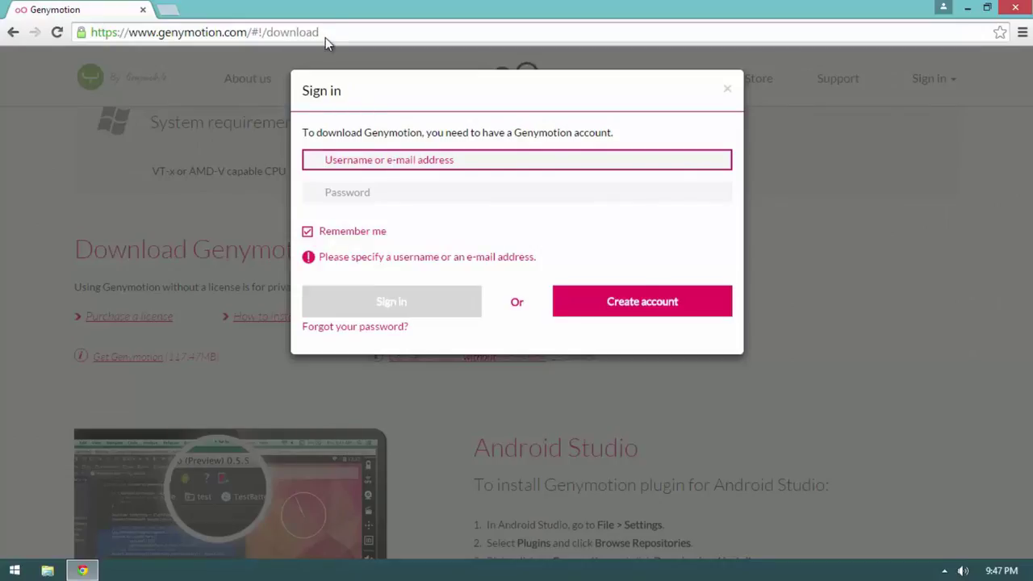
key("super+d")
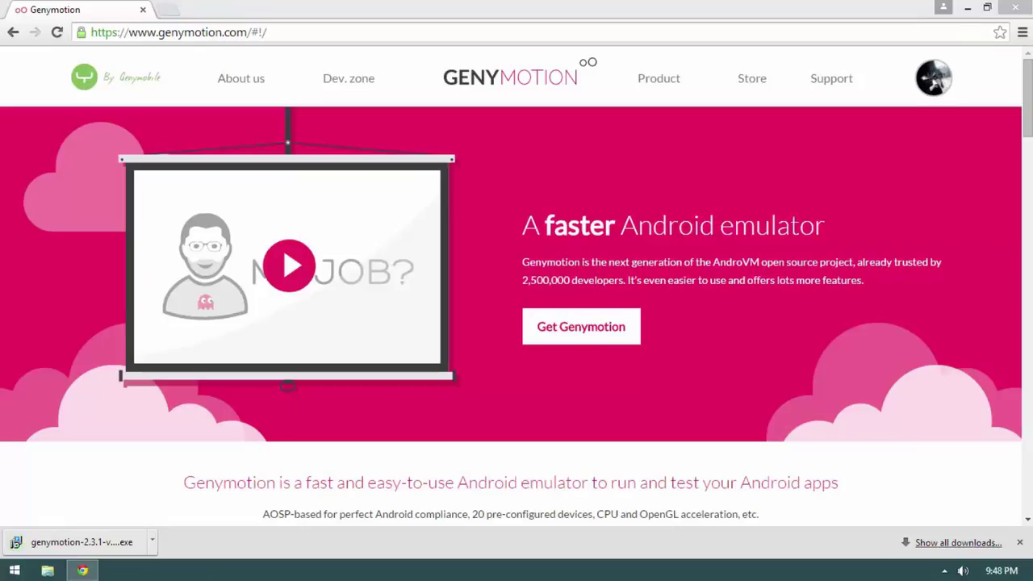
- Run the downloaded Genymotion installer in English and install with the default destination, Start Menu folder Genymotion and a desktop icon
left_click(75, 543)
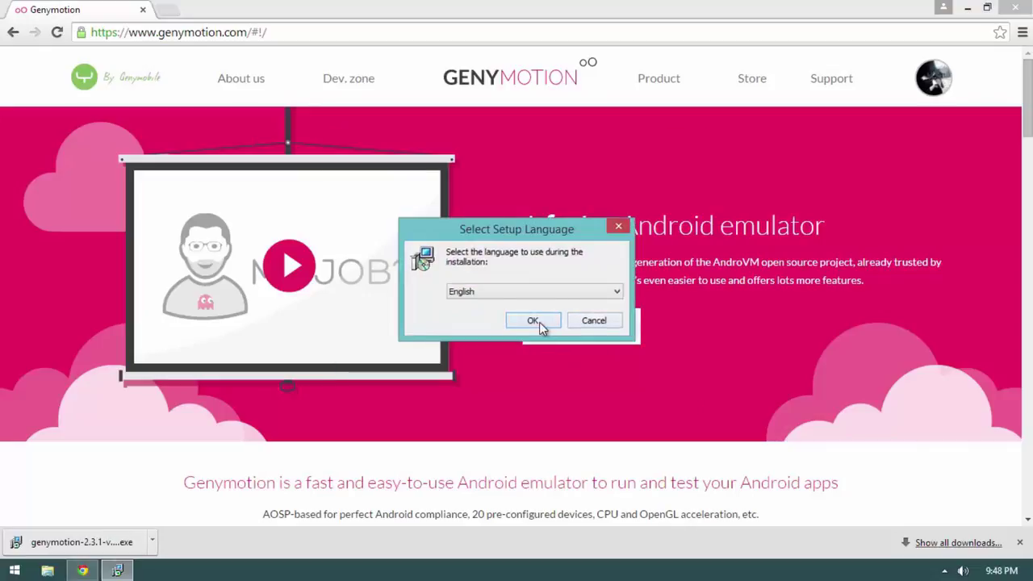
left_click(539, 322)
left_click(602, 409)
left_click(602, 409)
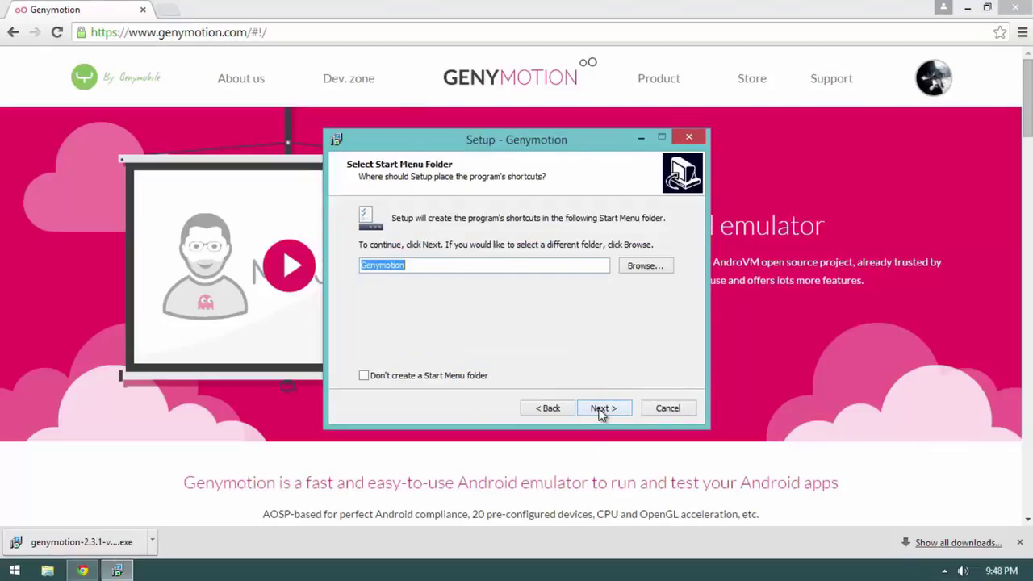
left_click(602, 408)
left_click(602, 408)
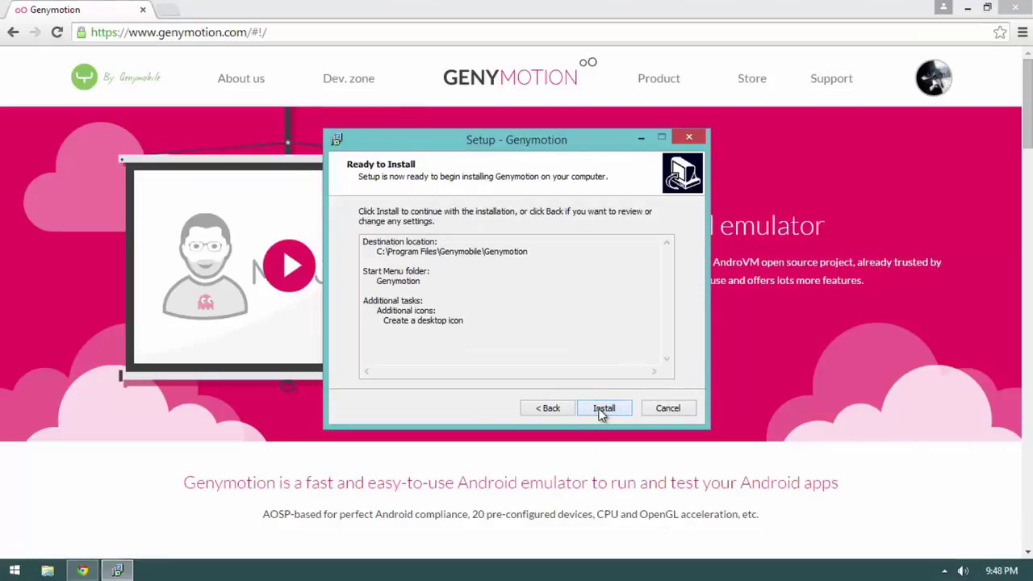
left_click(602, 410)
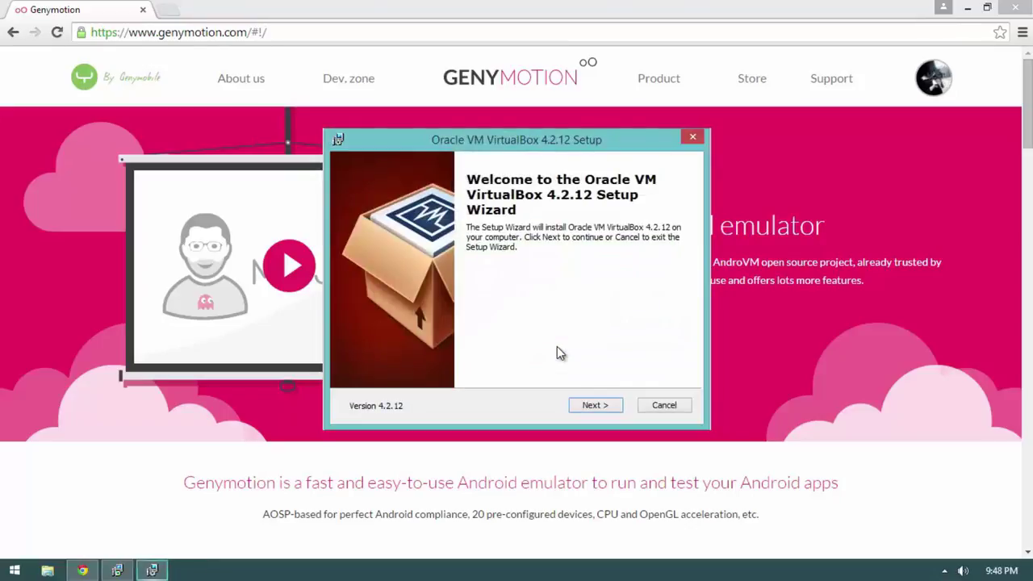
- Keep the default features, location and options in the Oracle VM VirtualBox 4.2.12 setup
mouse_move(491, 145)
left_mouse_down()
mouse_move(461, 223)
mouse_move(490, 166)
left_mouse_up()
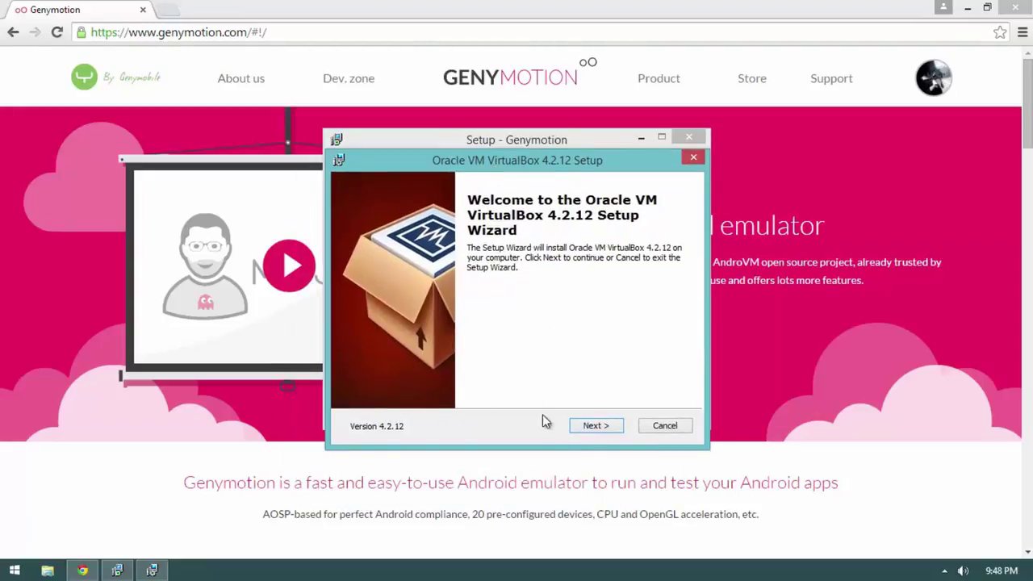
left_click(574, 431)
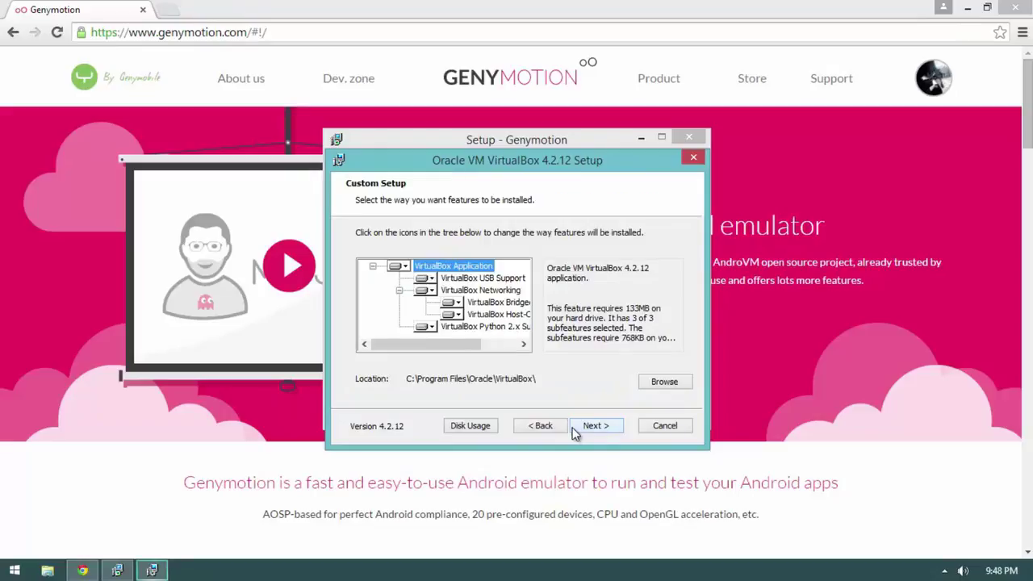
left_click_drag(475, 352, 454, 347)
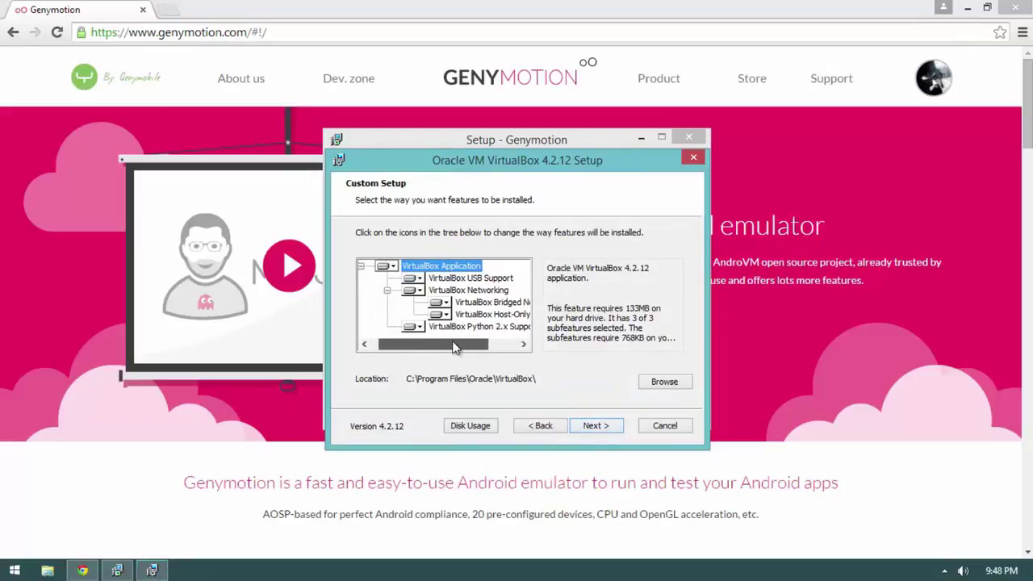
left_click(590, 426)
left_click(590, 427)
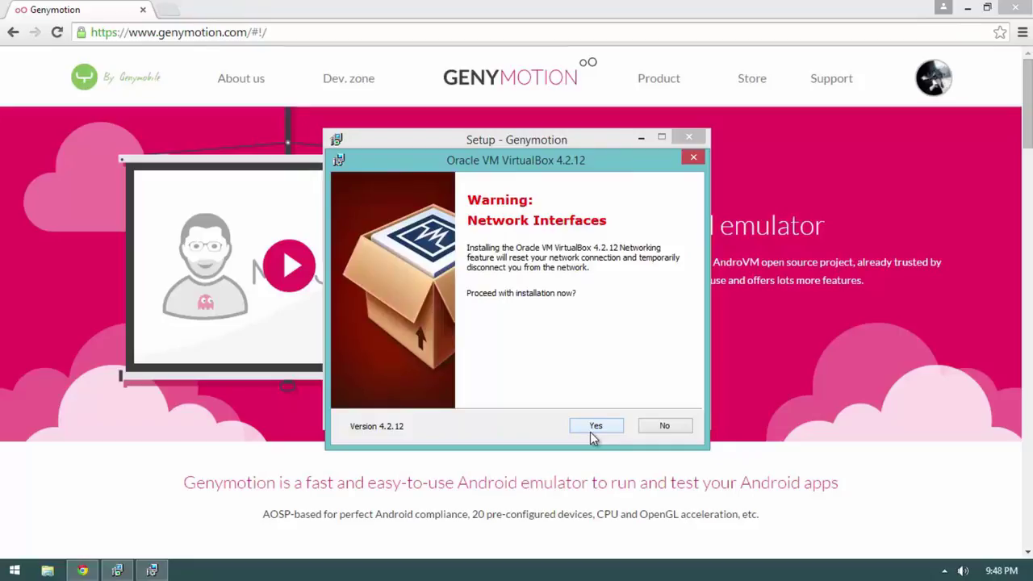
left_click(590, 430)
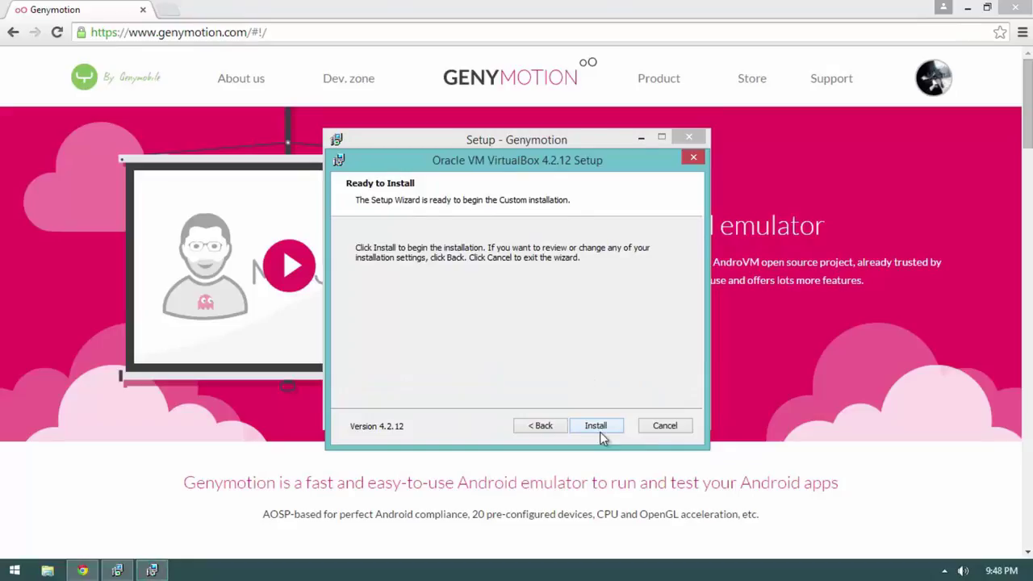
left_click(600, 432)
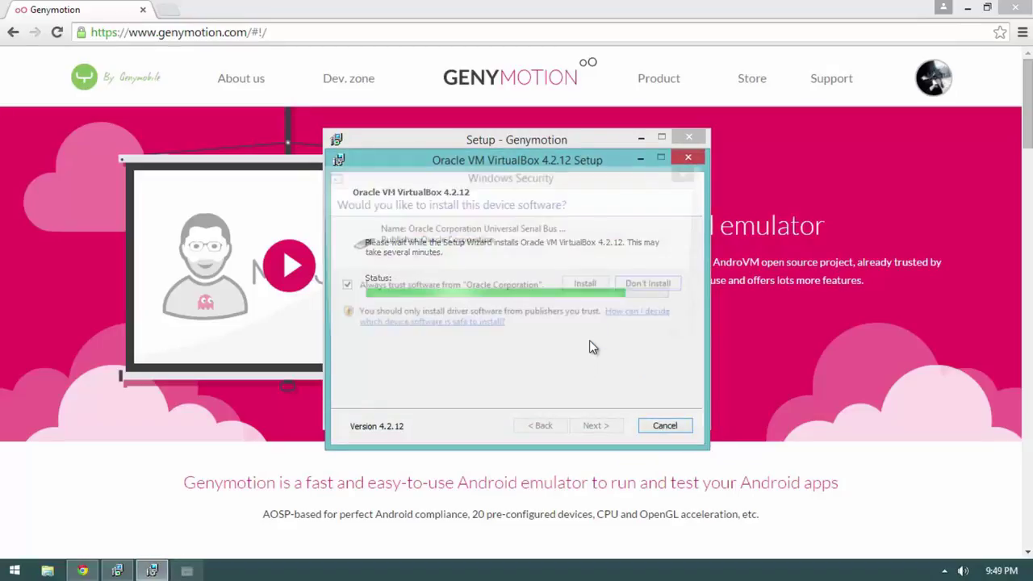
left_click(589, 287)
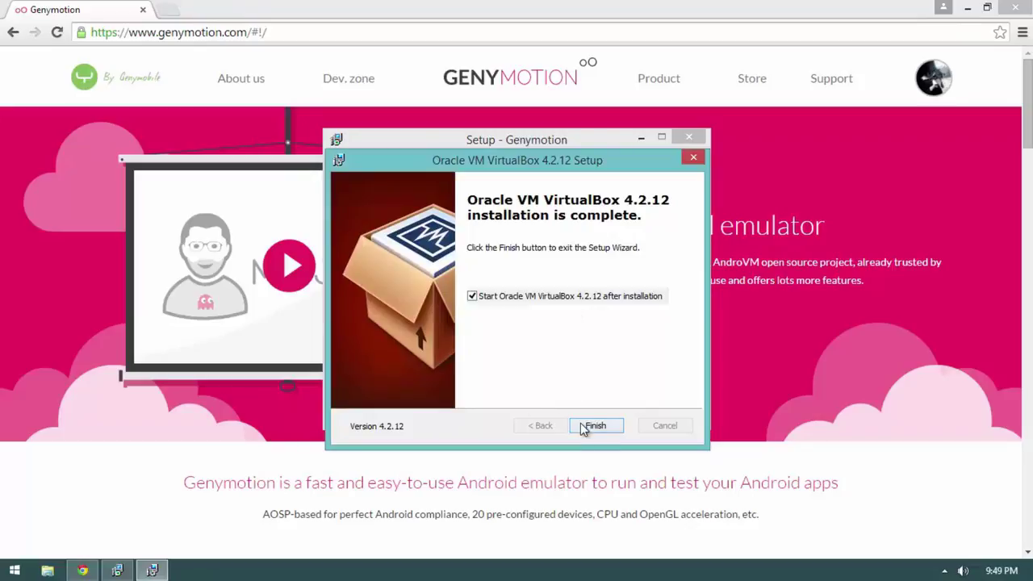
left_click(549, 296)
left_click(617, 431)
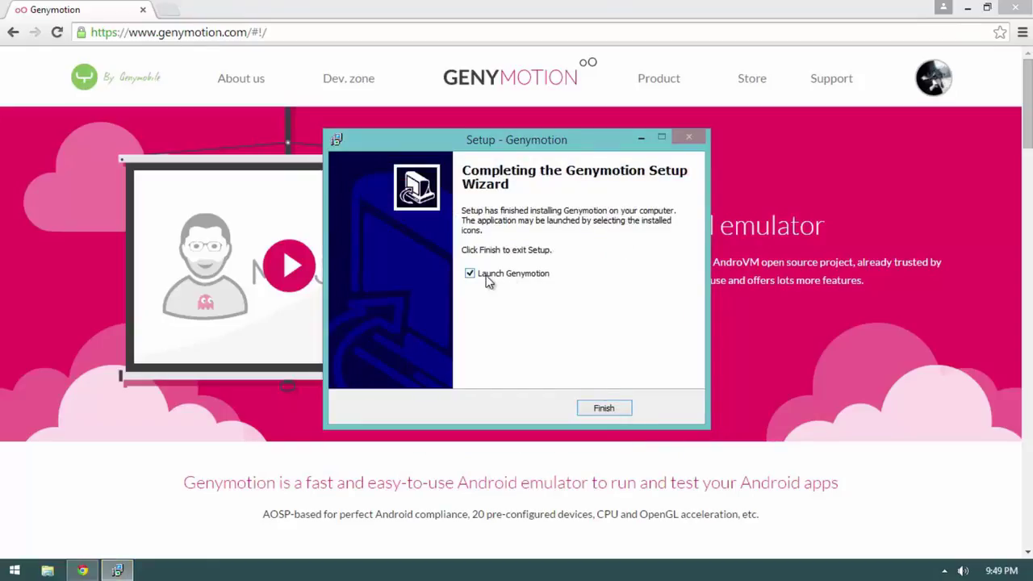
- Finish the Genymotion setup with Launch Genymotion enabled, and agree to add a first virtual device
left_click(605, 408)
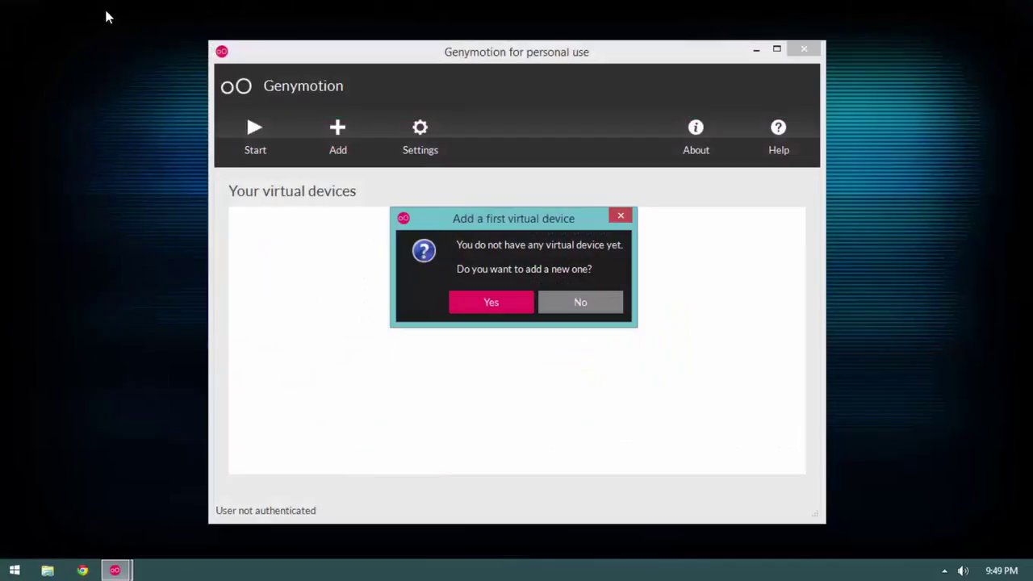
left_click_drag(461, 214, 407, 164)
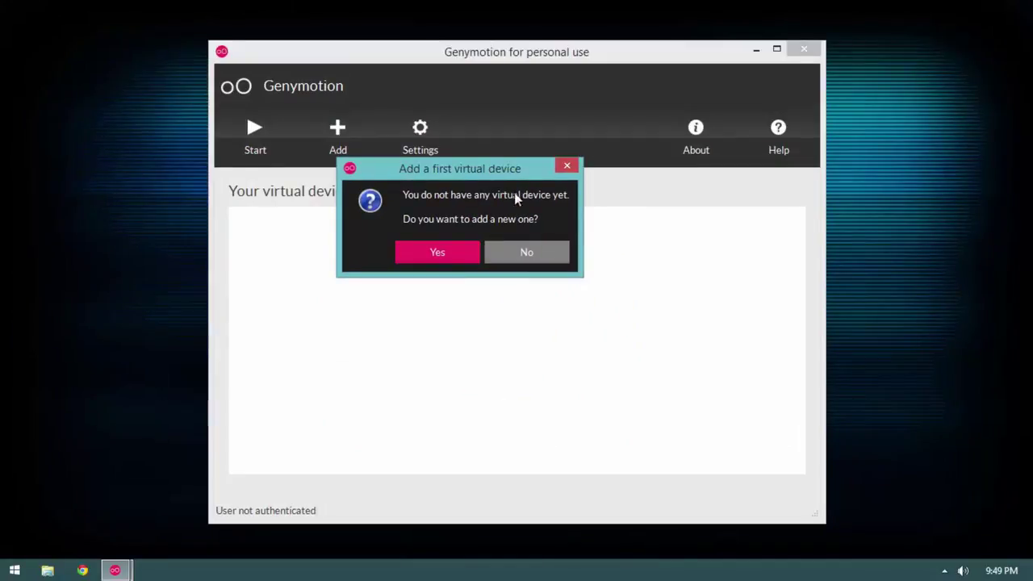
left_click(436, 253)
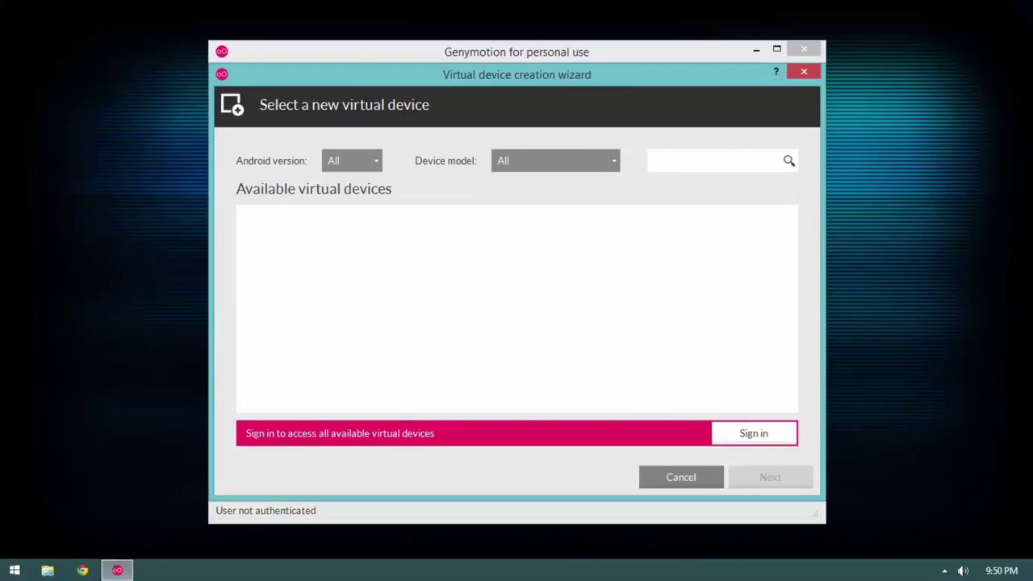
- Filter the available virtual devices by Android version 5.0.0 and look at the Custom Phone's details
left_click(509, 47)
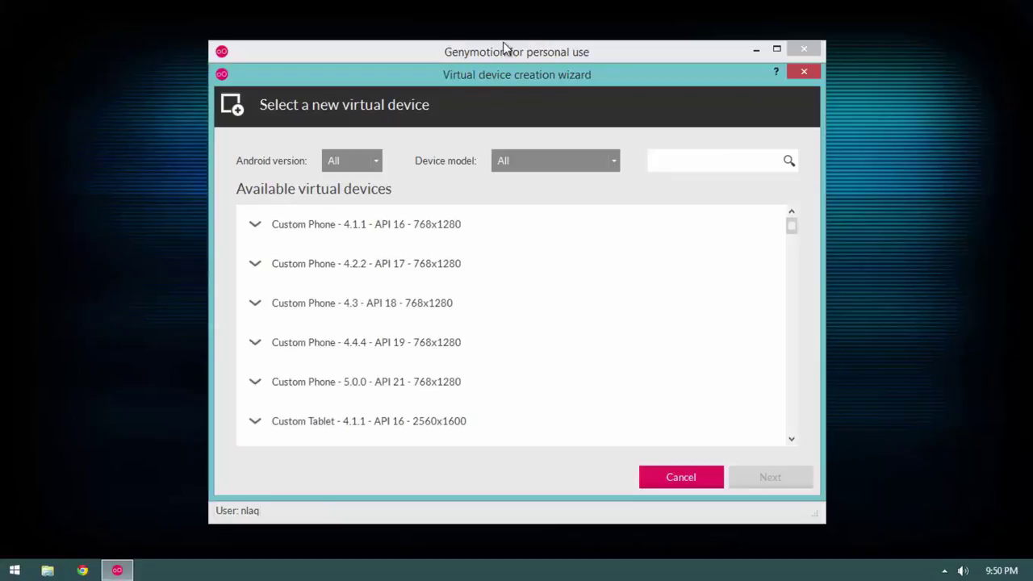
left_click_drag(485, 73, 473, 56)
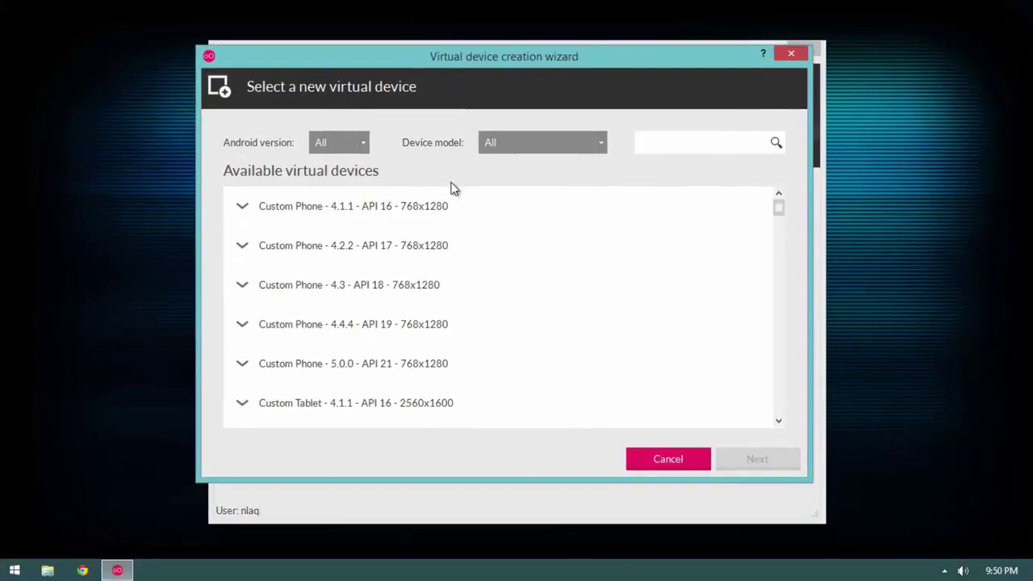
left_click(348, 147)
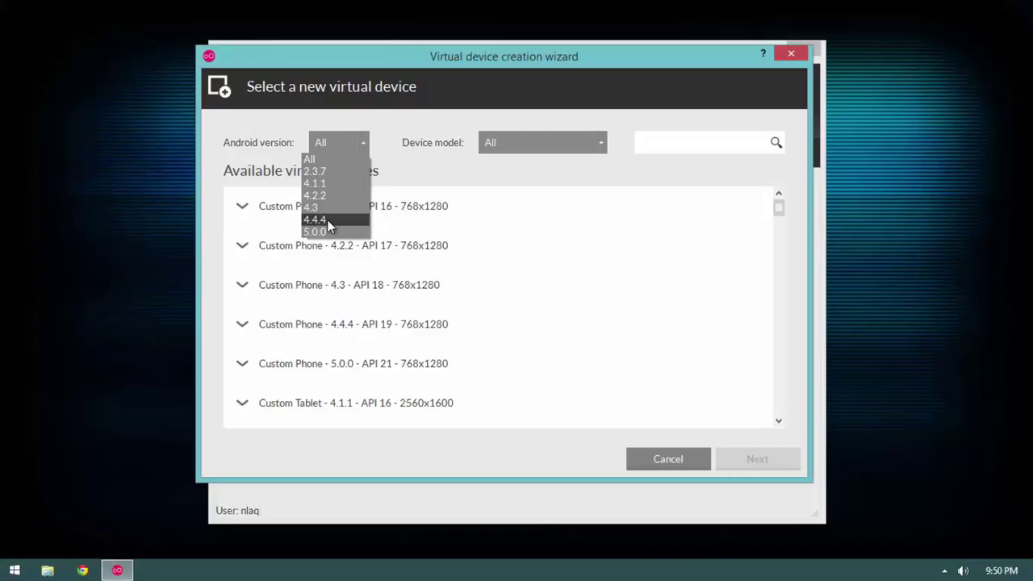
left_click(327, 219)
left_click(336, 145)
left_click(343, 232)
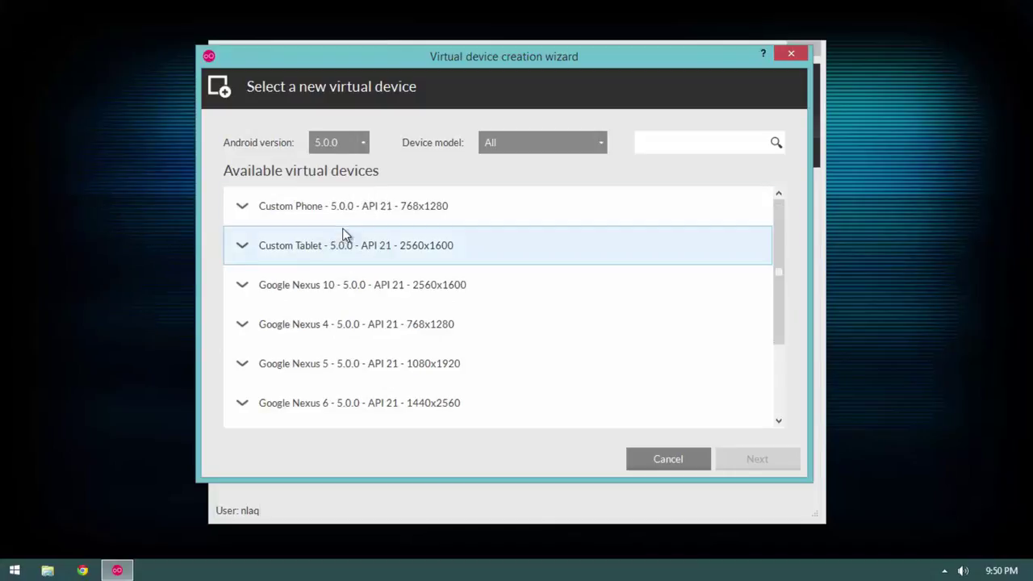
left_click(248, 218)
left_click(247, 215)
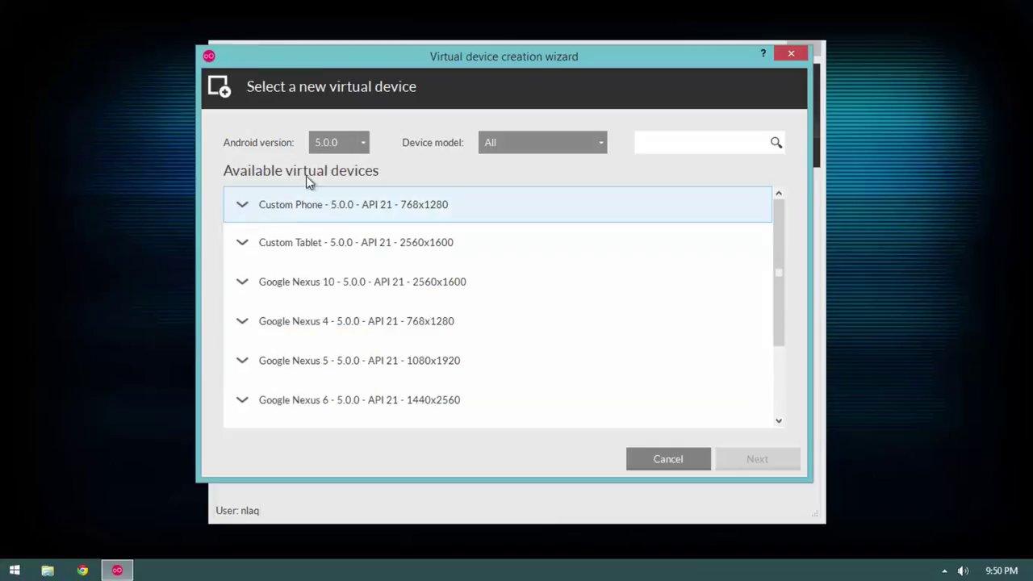
- Filter the available virtual devices by Android version 4.4.4 and select the Google Nexus 5 with API 19 and 1080x1920
left_click(361, 151)
left_click(353, 219)
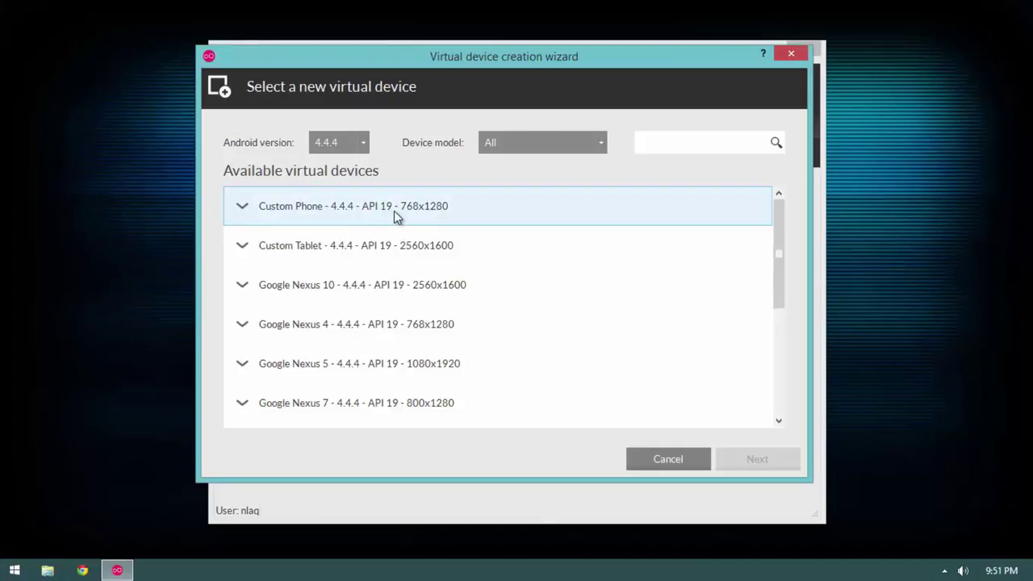
left_click(409, 275)
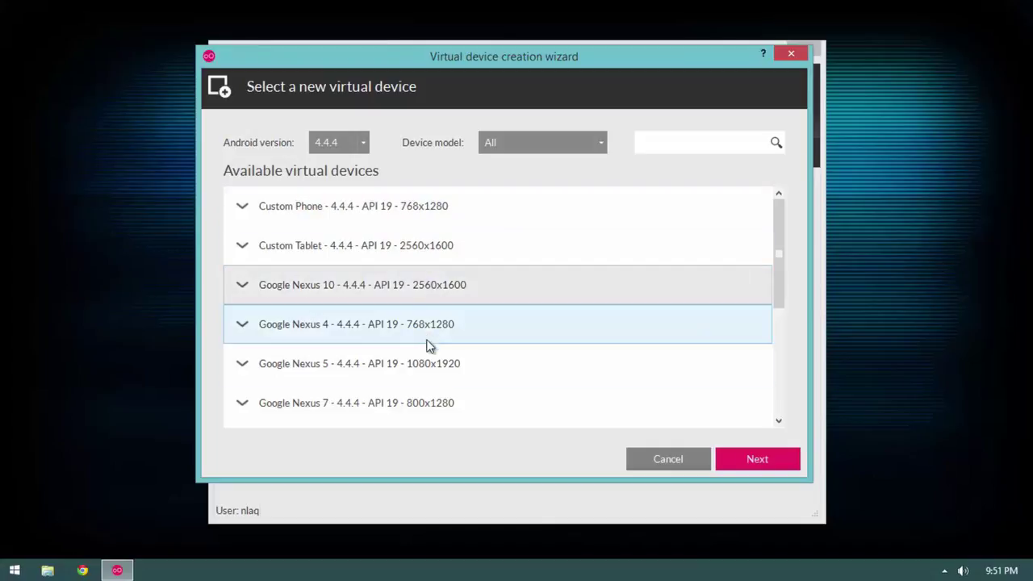
left_click(425, 370)
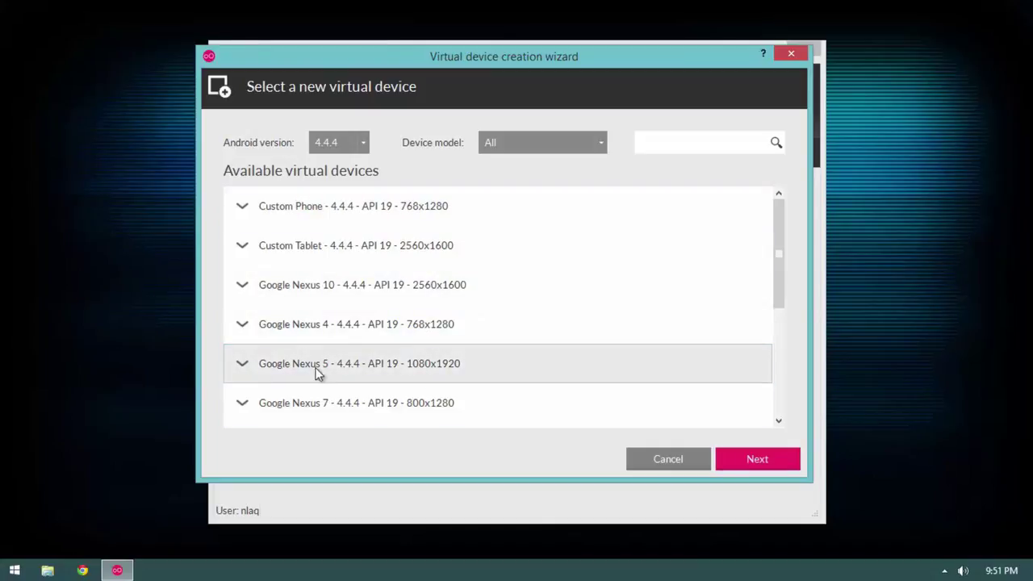
- Review the Google Nexus 5's detailed specifications and proceed with creating that device
left_click(243, 364)
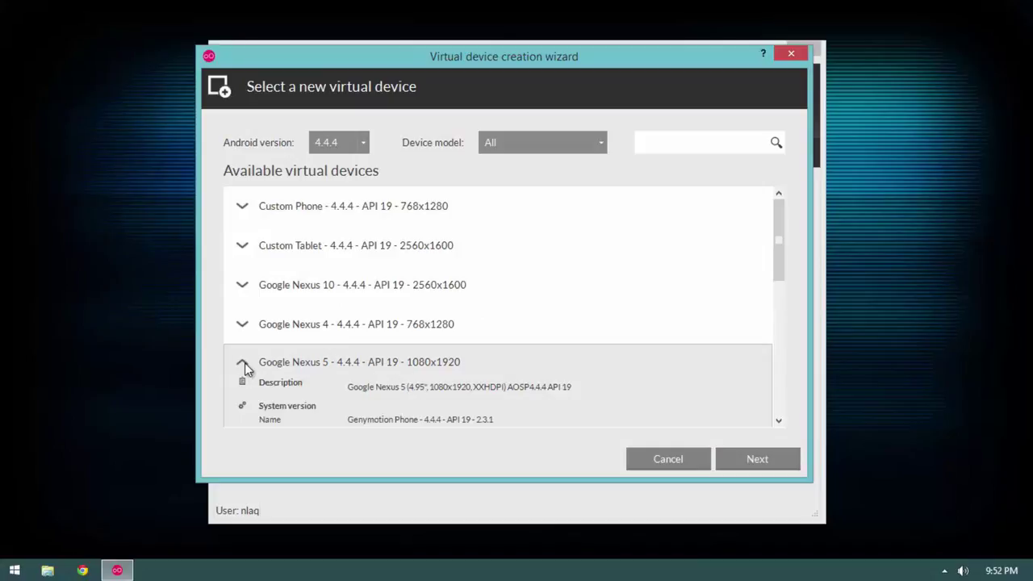
scroll(245, 362, "down", 3)
scroll(273, 335, "up", 1)
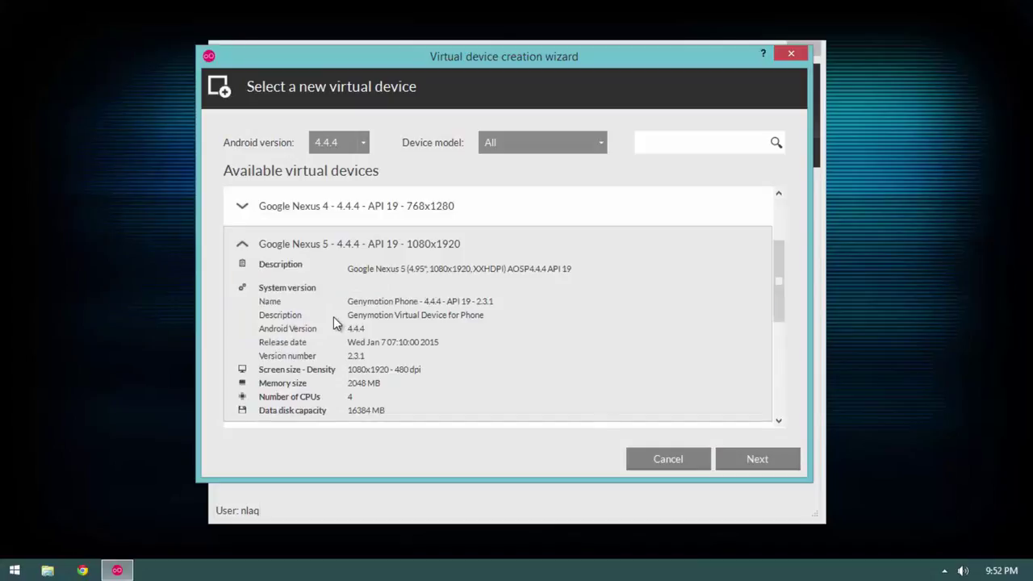
left_click(728, 451)
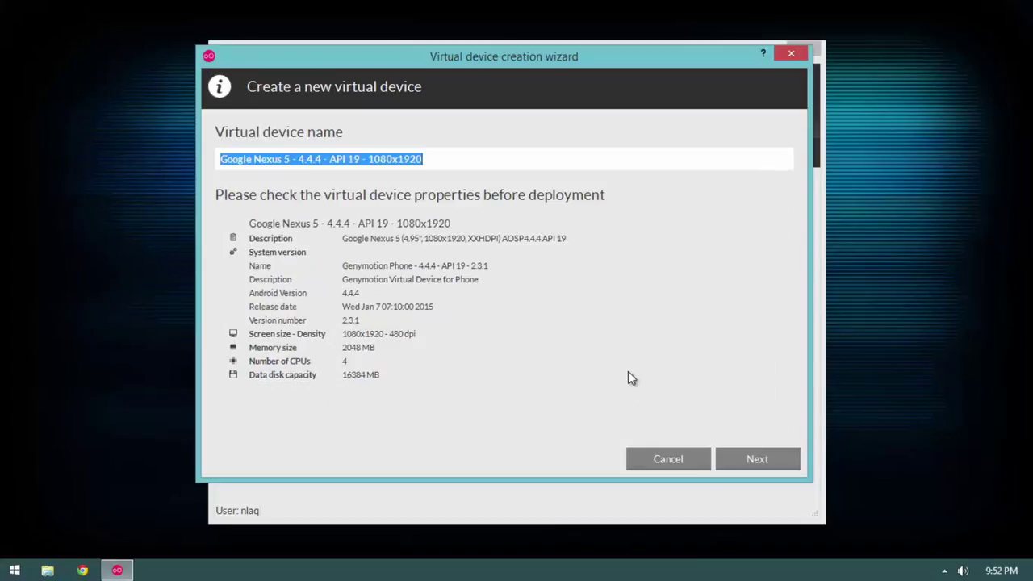
- Shorten the virtual device name to Google Nexus 5, deploy the device and finish the creation wizard
left_click(279, 151)
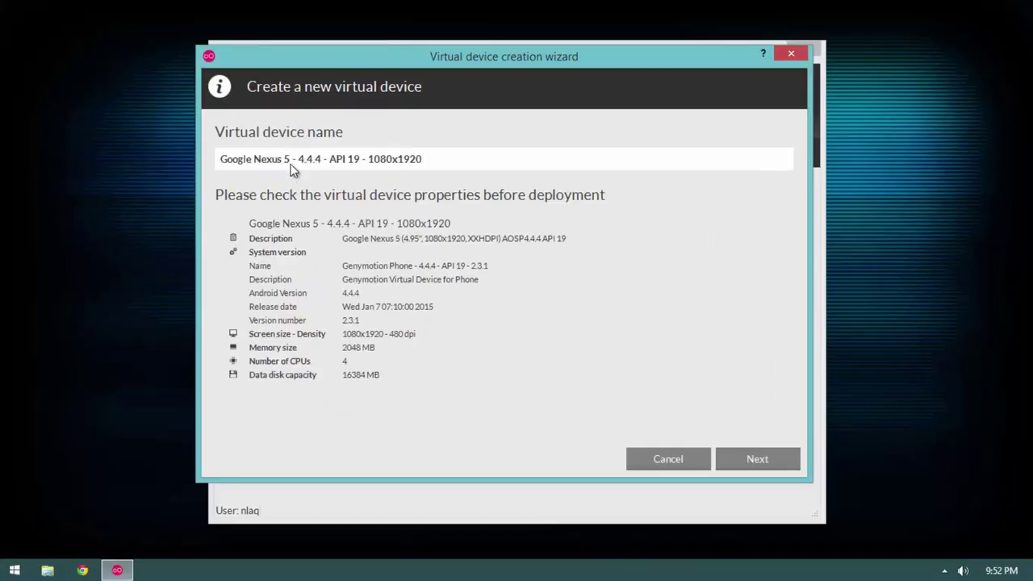
left_click_drag(290, 159, 598, 158)
key("BackSpace")
left_click(737, 459)
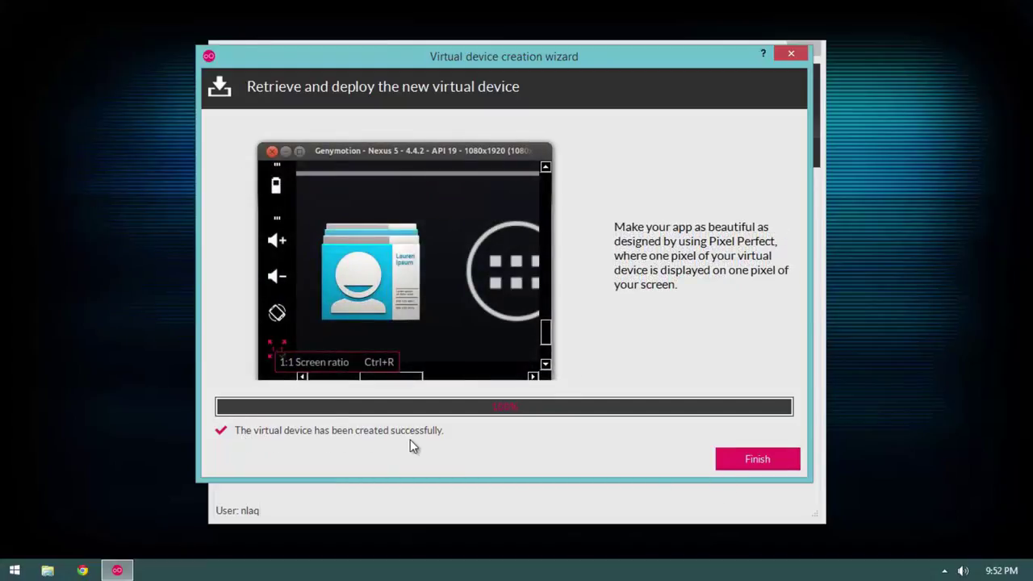
left_click(750, 465)
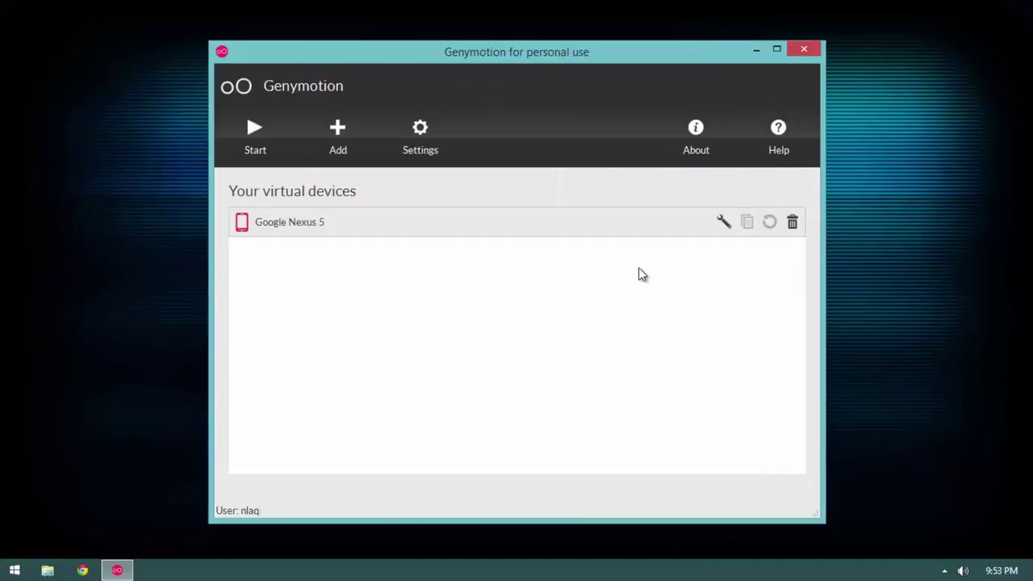
- Configure the Google Nexus 5 virtual device with 4 processors and 1024 MB of base memory
left_click(723, 223)
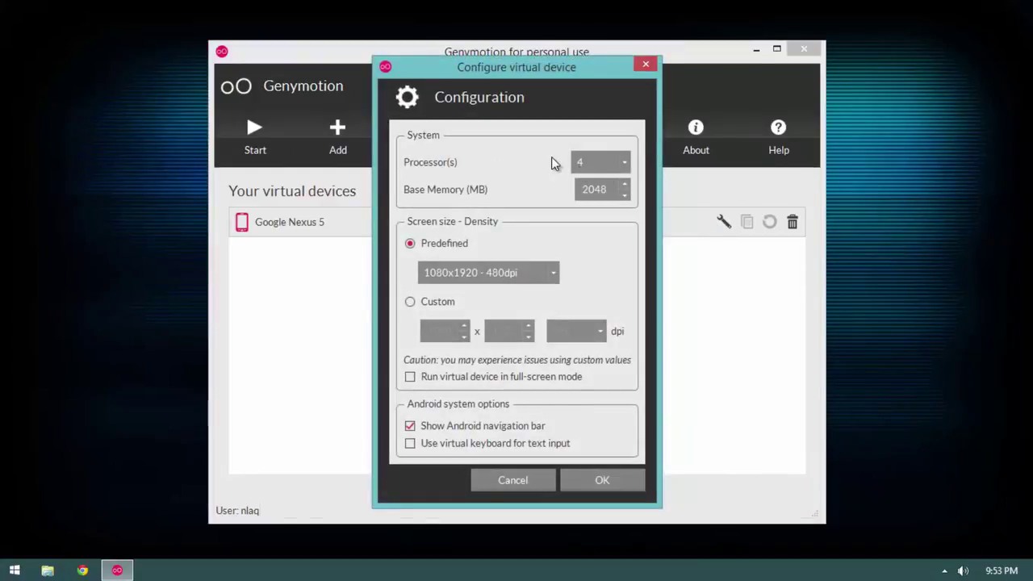
left_click(614, 168)
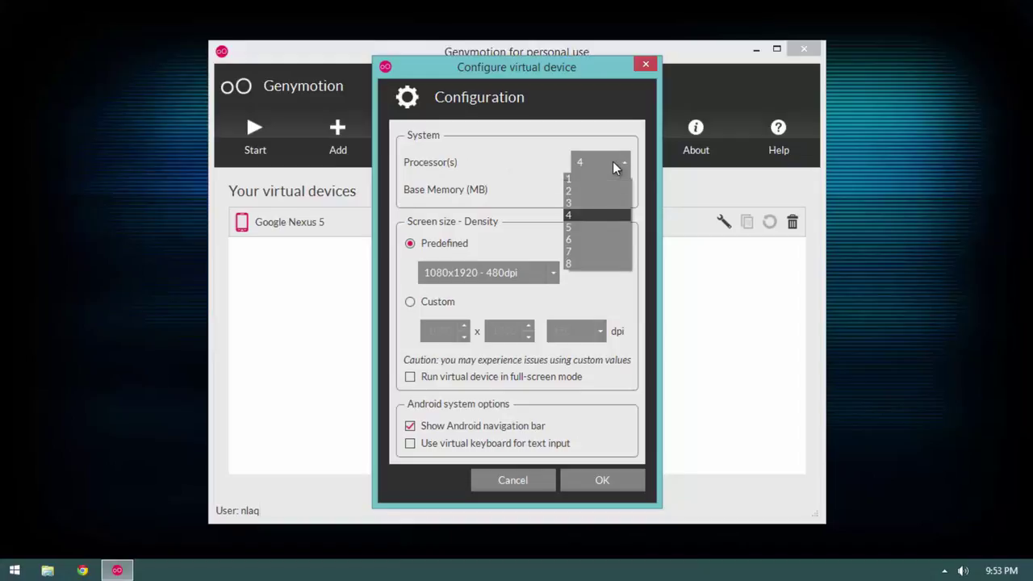
left_click(595, 214)
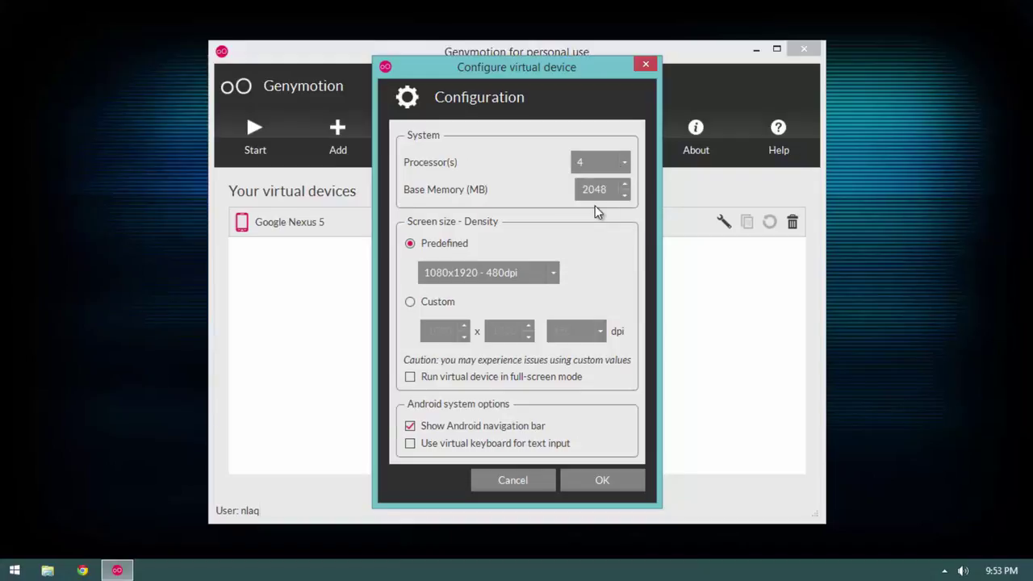
double_click(590, 189)
type("1024")
left_click(593, 166)
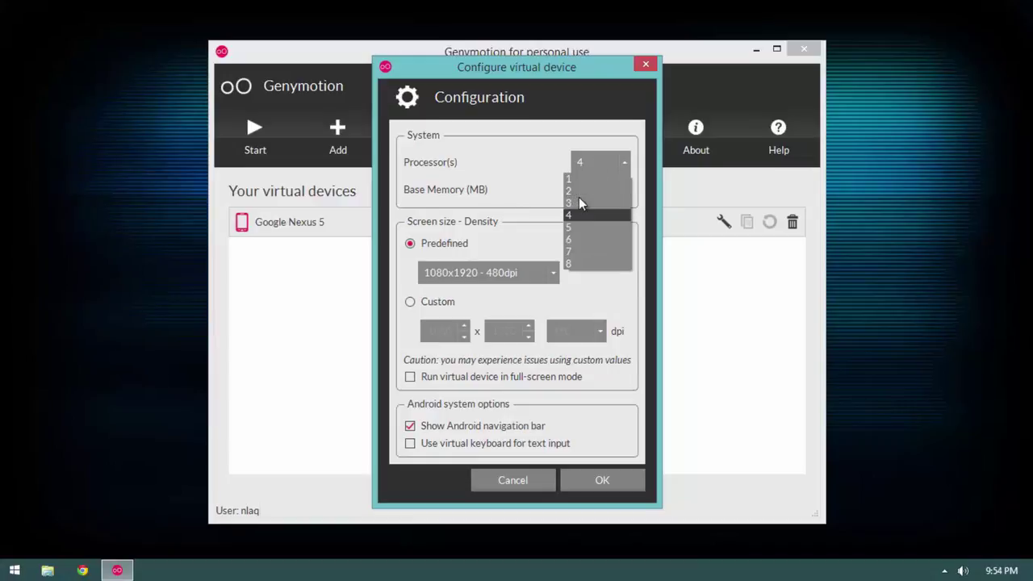
left_click(588, 219)
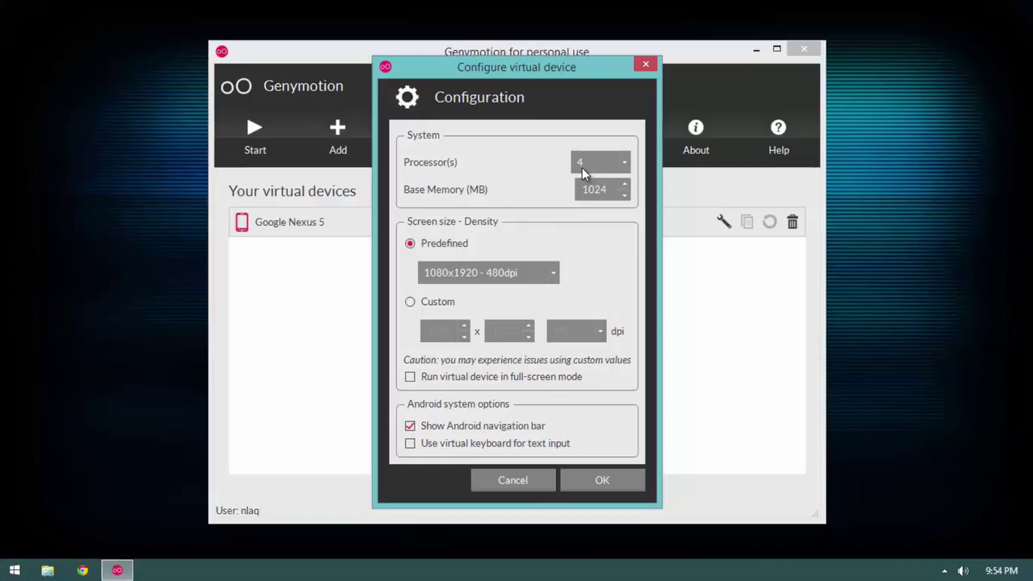
left_click(588, 488)
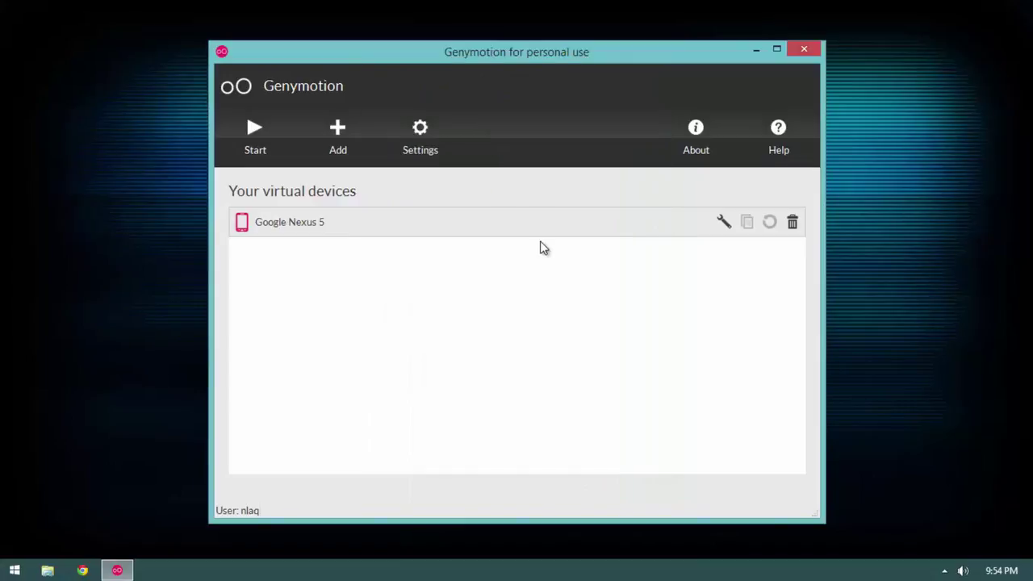
- Start the Google Nexus 5 virtual device and reposition its emulator window so the whole phone screen fits
left_click(269, 147)
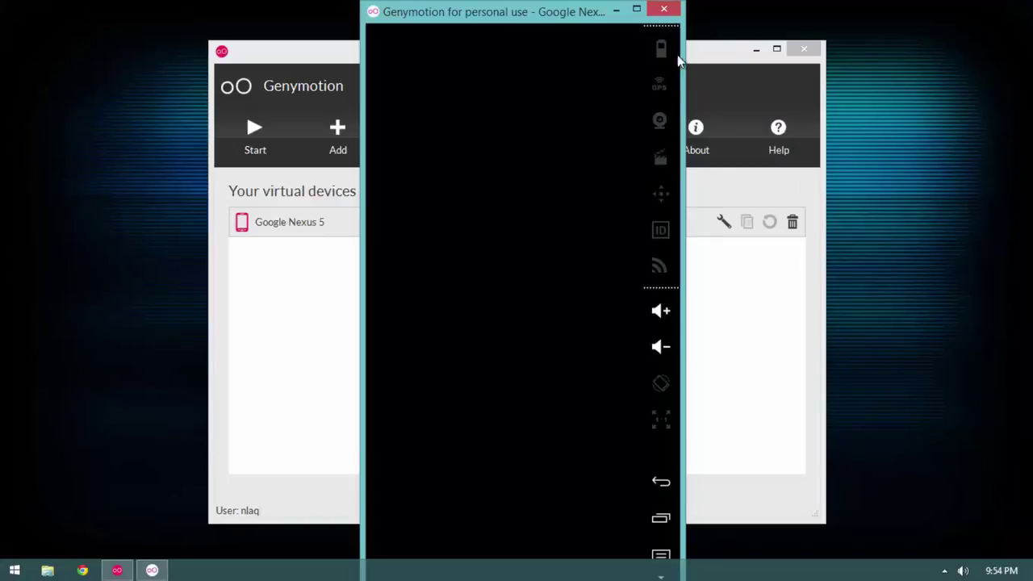
left_click_drag(457, 12, 420, 26)
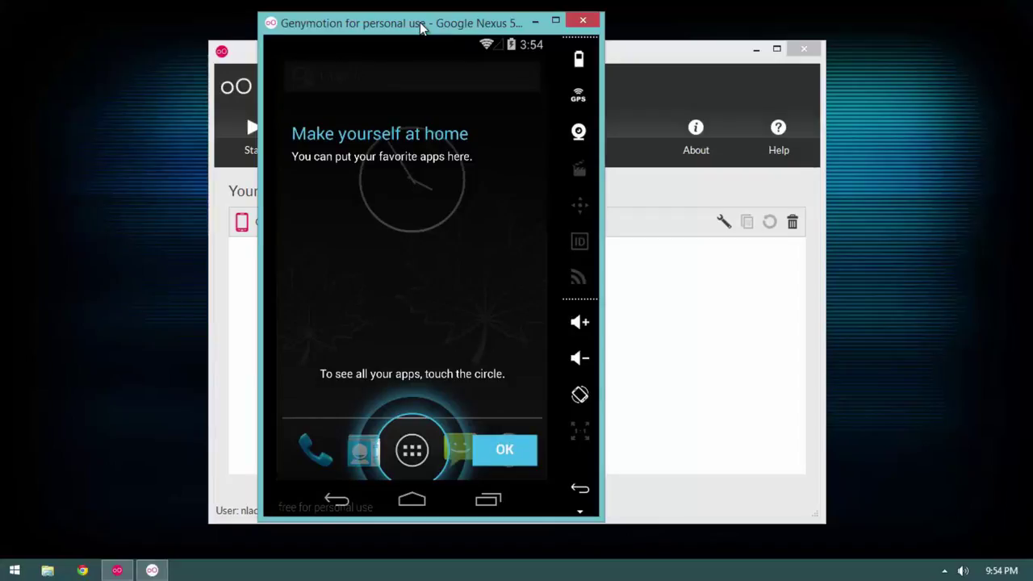
double_click(420, 24)
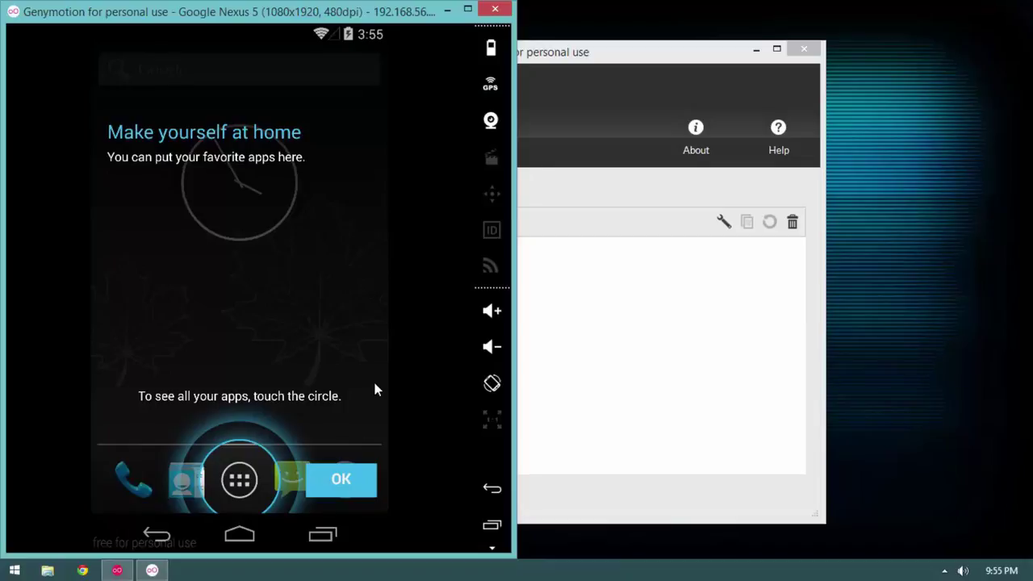
- Dismiss the welcome hints on the virtual phone, look through its installed apps and return to the home screen
left_click(331, 481)
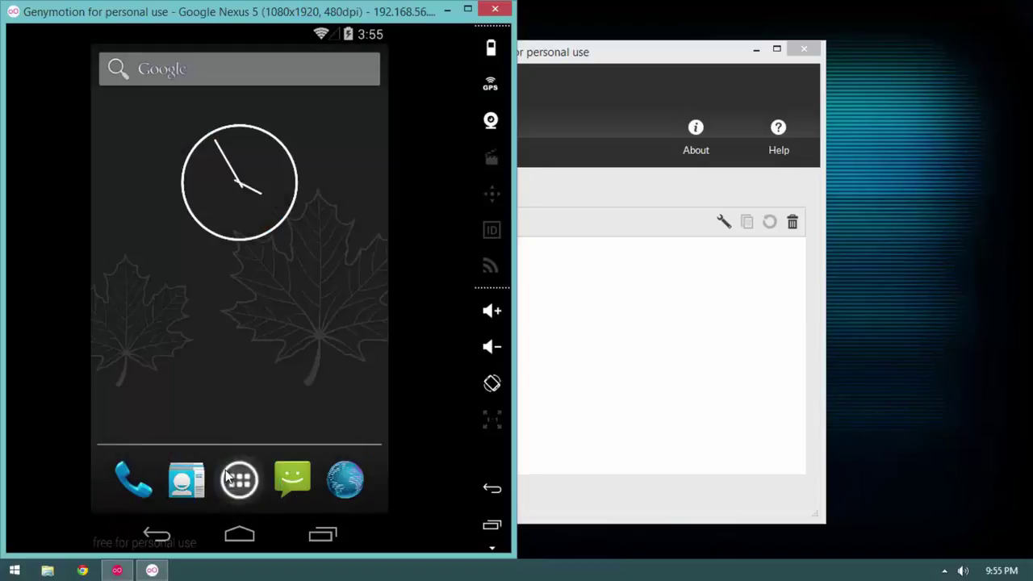
left_click(239, 480)
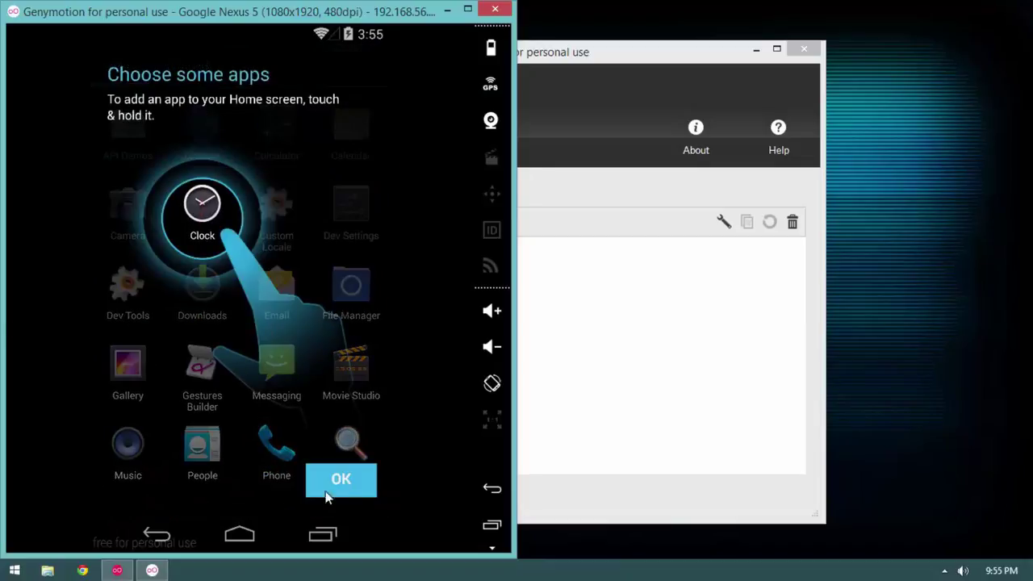
left_click(335, 468)
left_click_drag(363, 343, 467, 341)
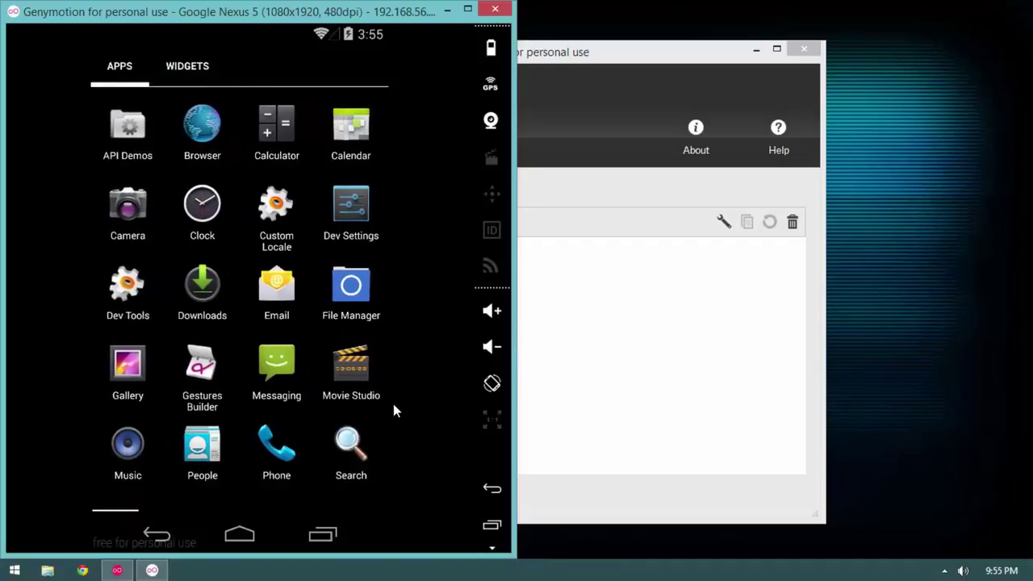
left_click(238, 531)
left_click_drag(337, 333, 603, 294)
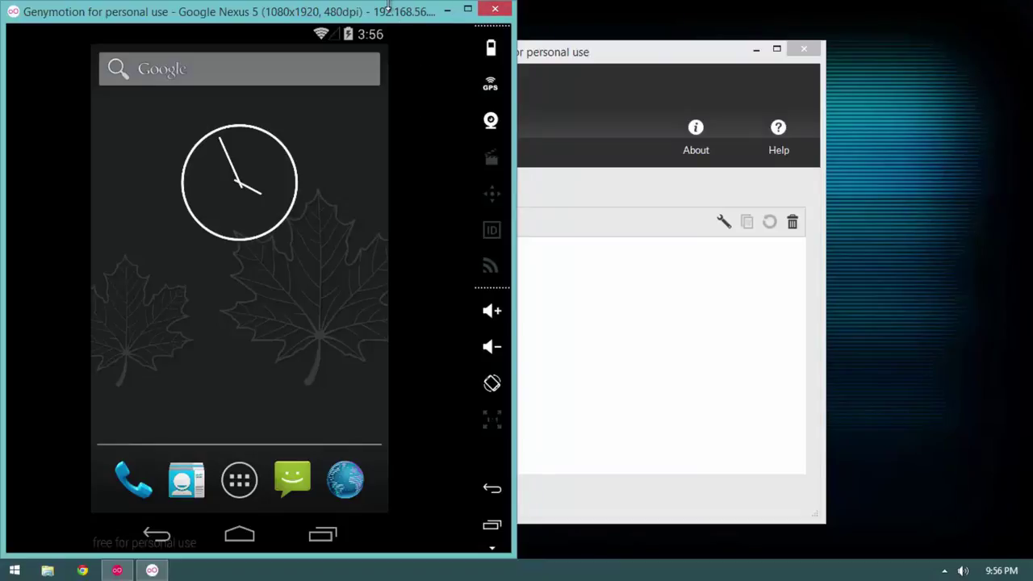
- Shut the Google Nexus 5 emulator and exit Genymotion
left_click(495, 12)
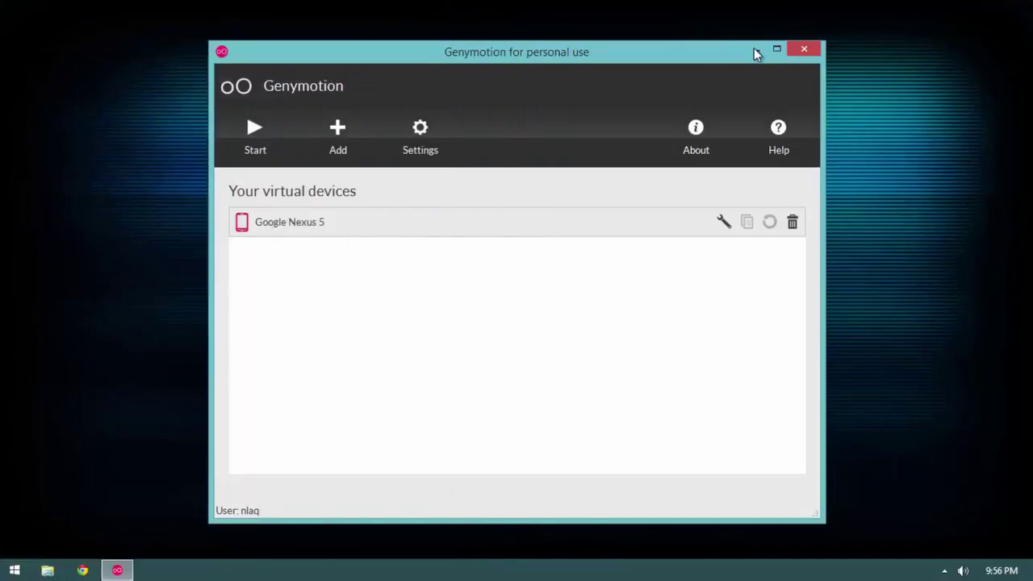
left_click(791, 49)
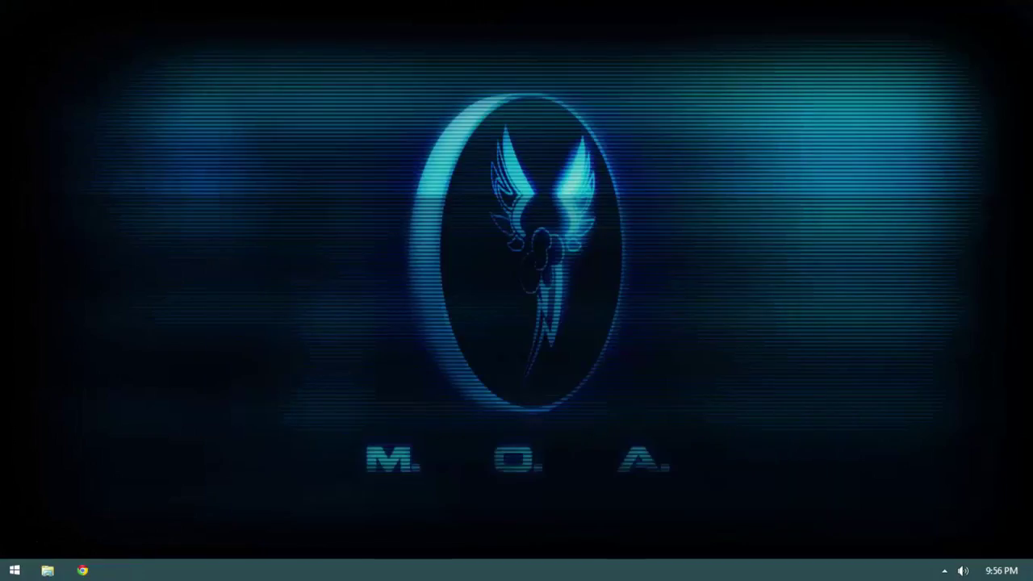